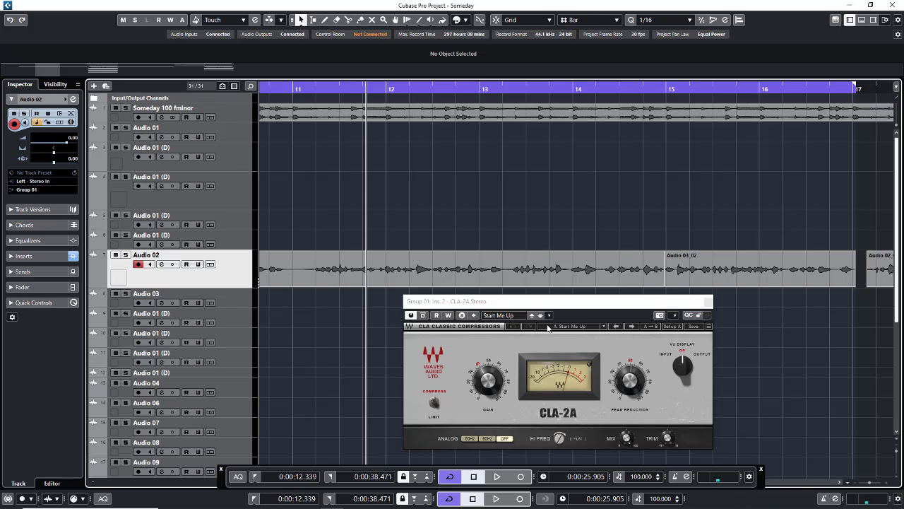
# Step: Play the looped vocal section together with the beat through the full effects chain, zooming out to see the whole loop
pyautogui.press('space')
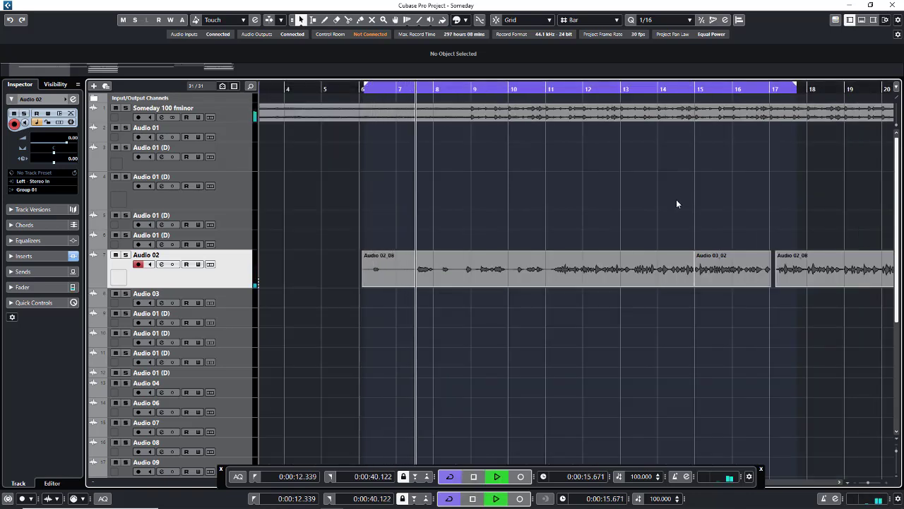
pyautogui.press('g')
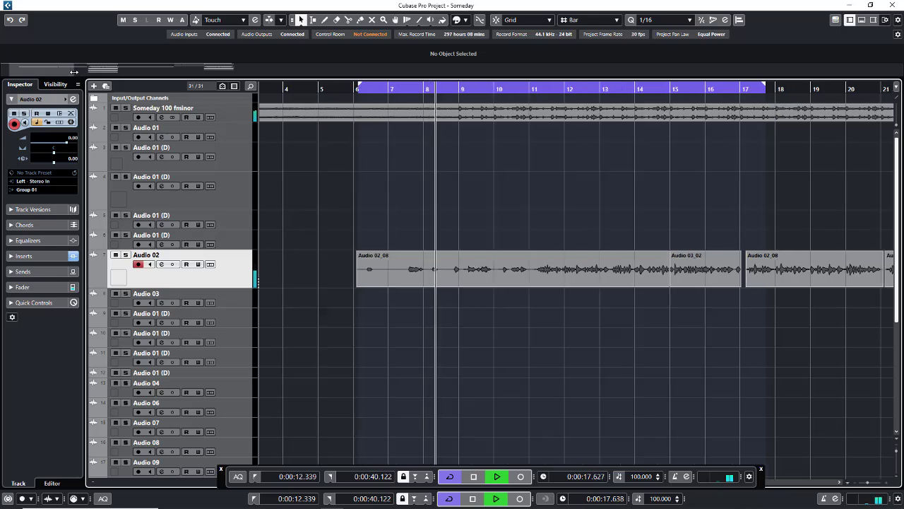
pyautogui.press('g')
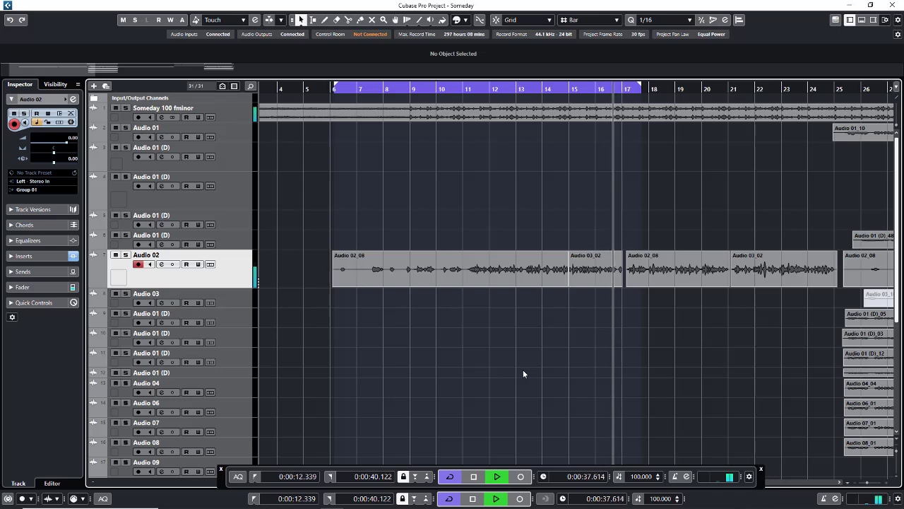
pyautogui.press('space')
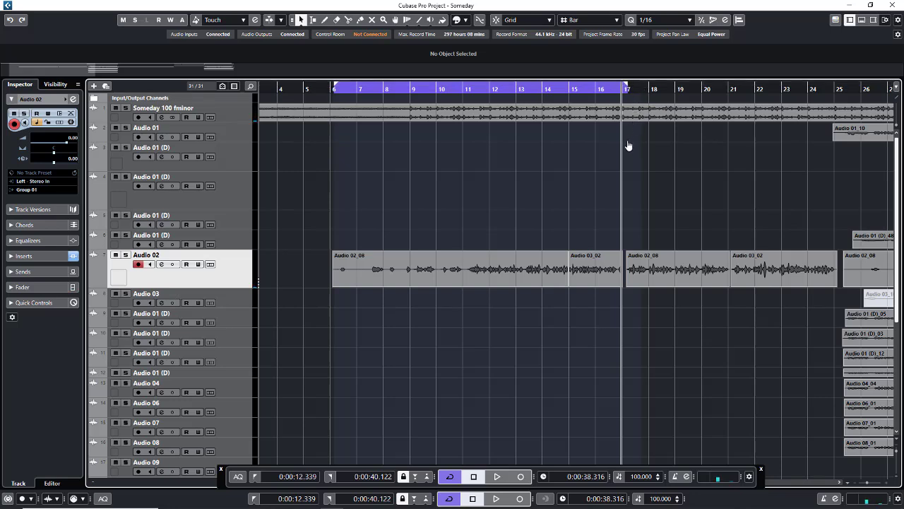
# Step: Bypass all inserts on Group 01 and on the Audio 02 vocal track
pyautogui.press('Down')
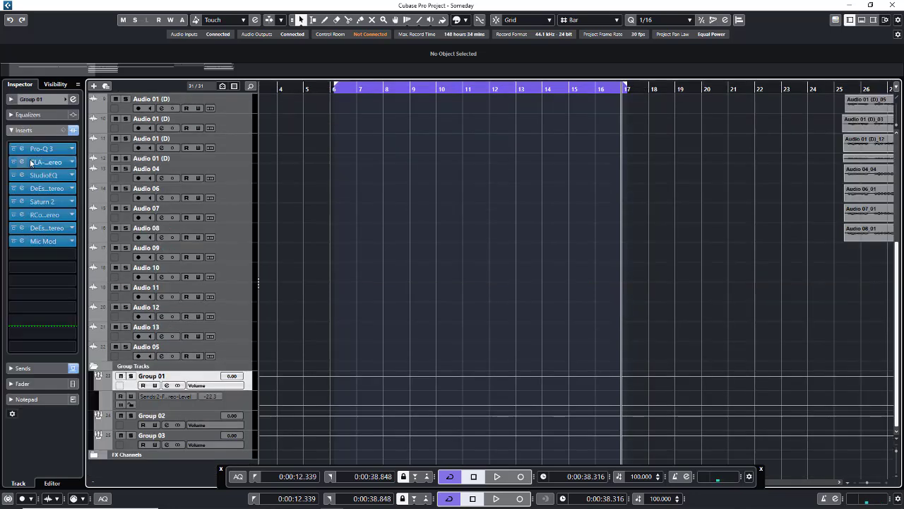
pyautogui.click(73, 131)
pyautogui.scroll(5, 398, 203)
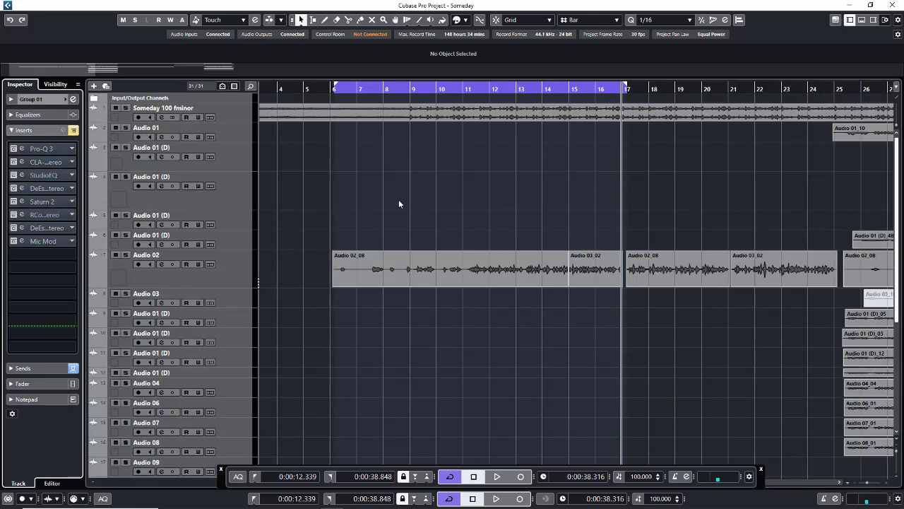
pyautogui.click(234, 254)
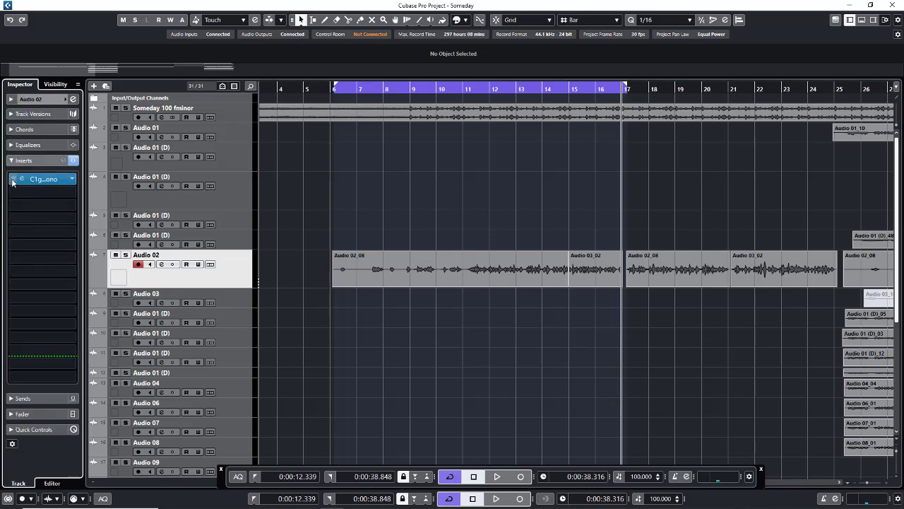
pyautogui.click(73, 160)
# Step: Audition the unprocessed Audio 02 vocal, first soloed and then unsoloed with the beat
pyautogui.click(125, 255)
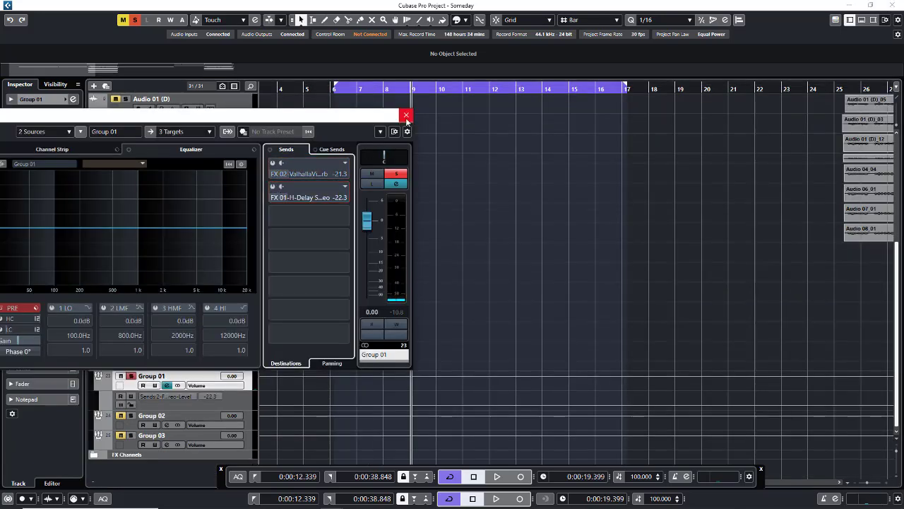
pyautogui.click(407, 116)
pyautogui.press('space')
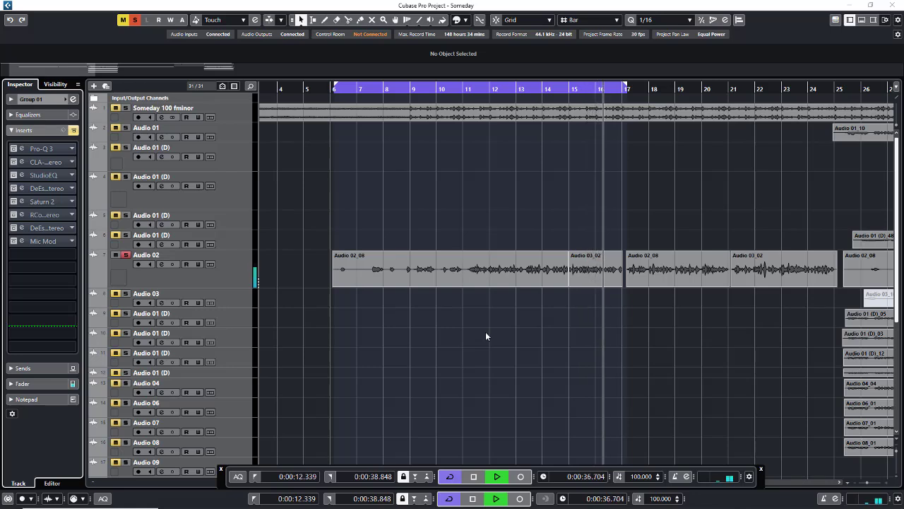
pyautogui.press('space')
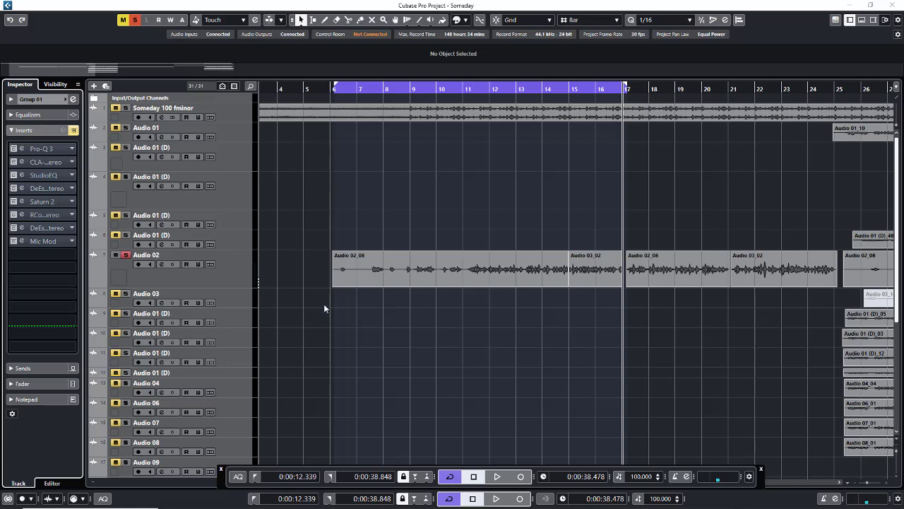
pyautogui.click(126, 255)
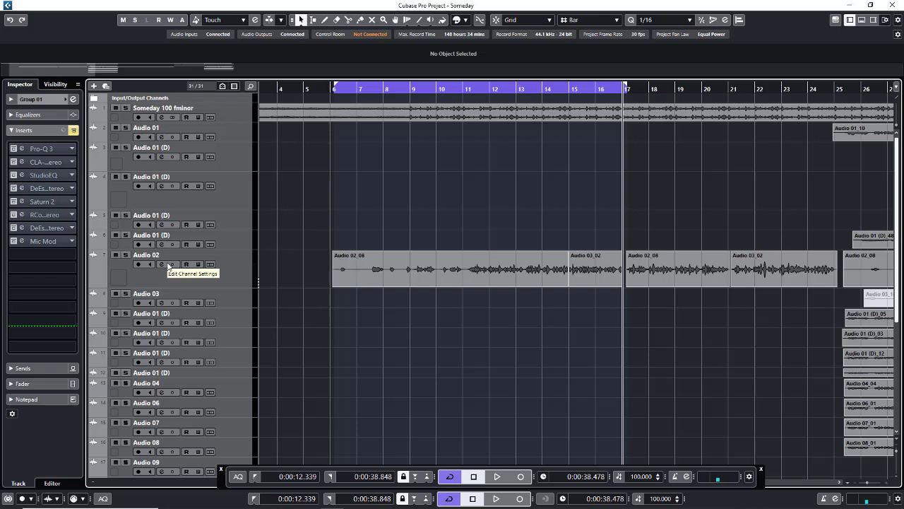
pyautogui.press('space')
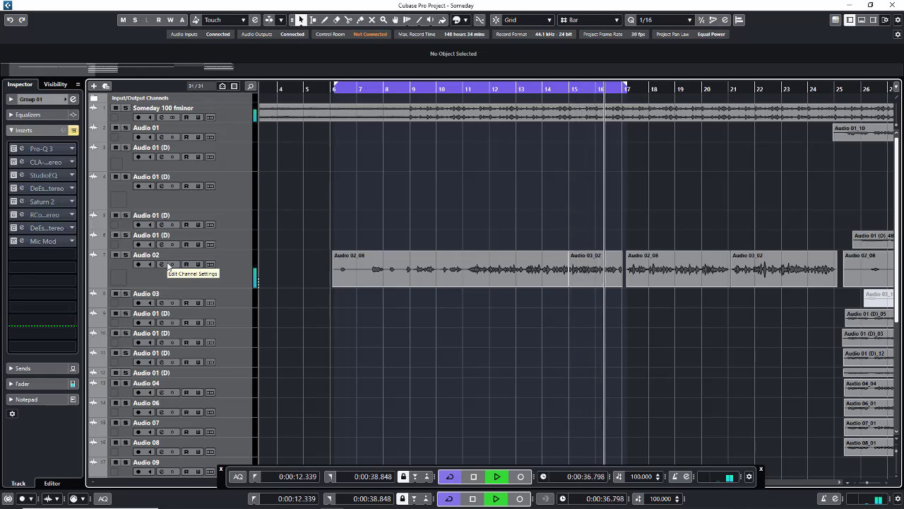
pyautogui.press('space')
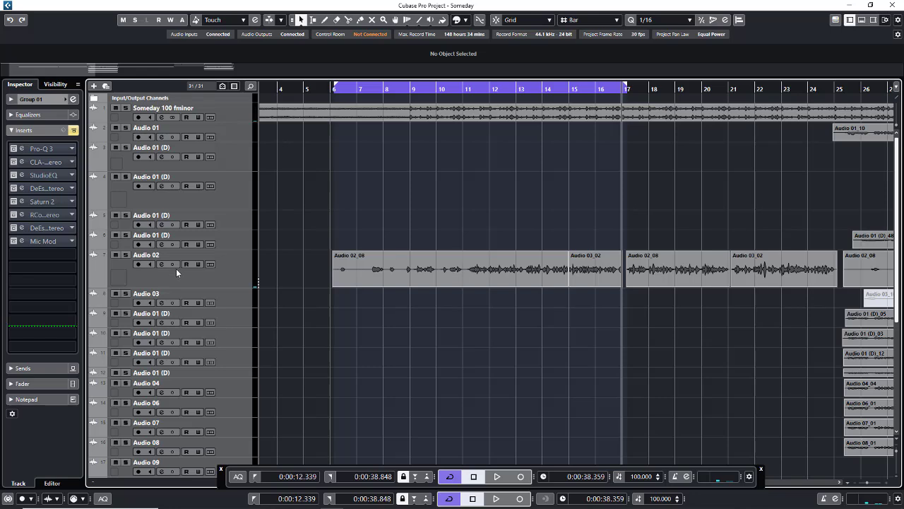
# Step: Reactivate the inserts on Audio 02 and review the C1 gate's settings in its plug-in window
pyautogui.click(243, 283)
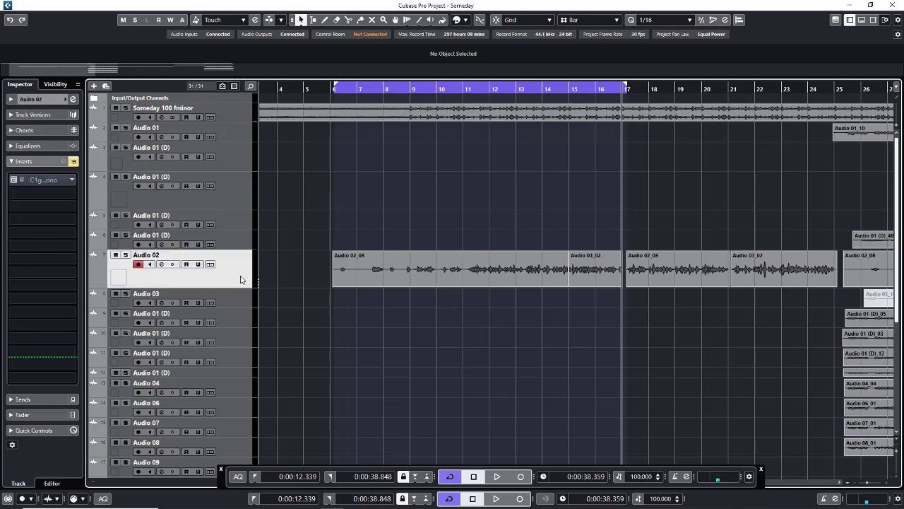
pyautogui.click(17, 183)
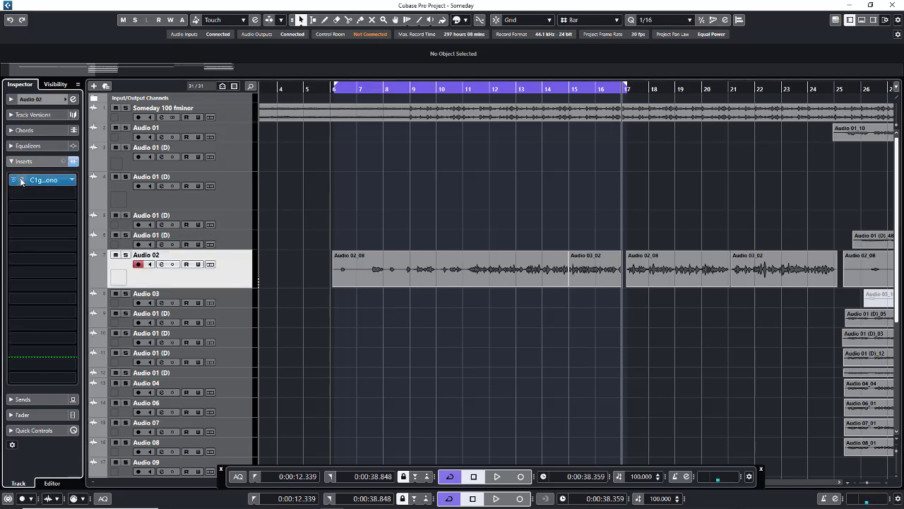
pyautogui.click(22, 181)
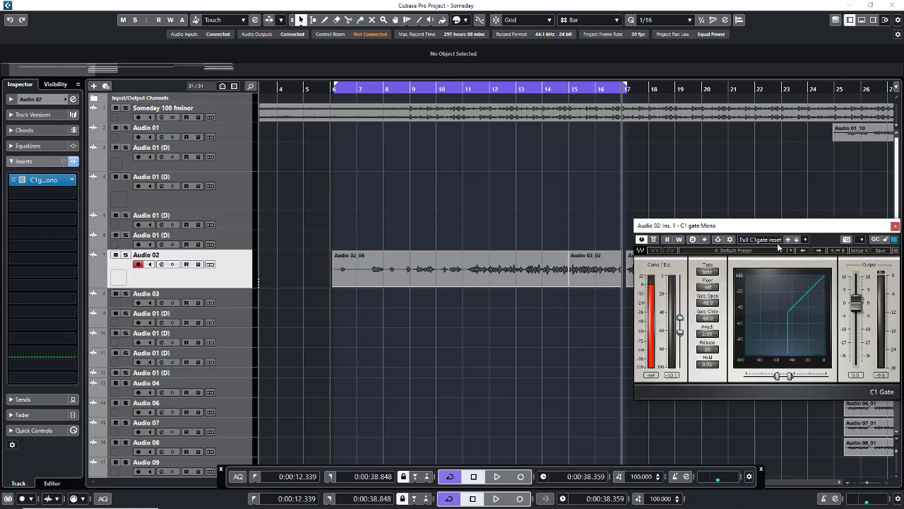
pyautogui.moveTo(785, 228); pyautogui.dragTo(570, 280)
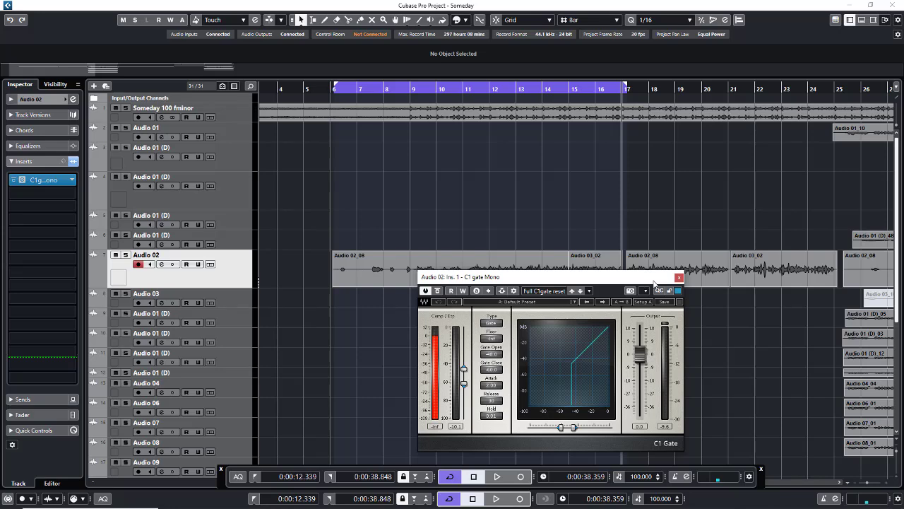
pyautogui.click(679, 277)
# Step: Activate only the Pro-Q 3 insert on Group 01 and show its equalizer curve beside the track list
pyautogui.scroll(-5, 446, 352)
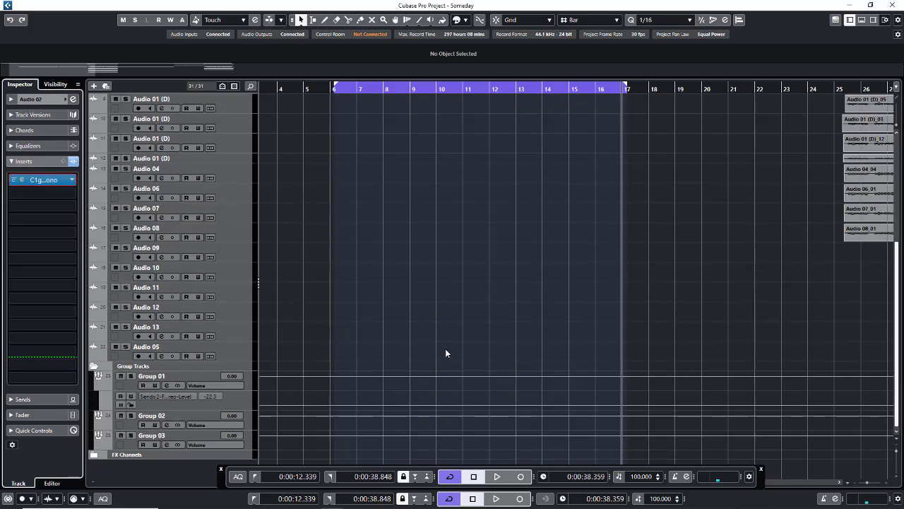
pyautogui.click(248, 387)
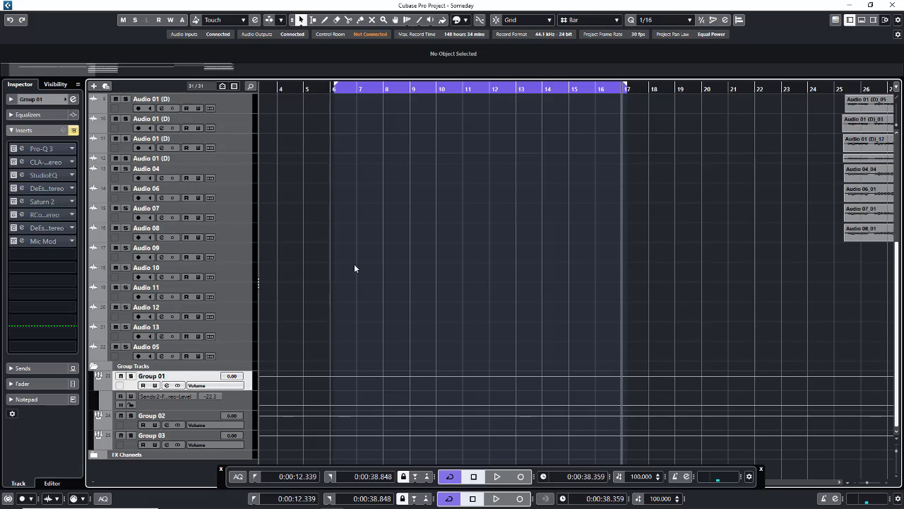
pyautogui.scroll(5, 356, 278)
pyautogui.scroll(-5, 356, 288)
pyautogui.click(13, 147)
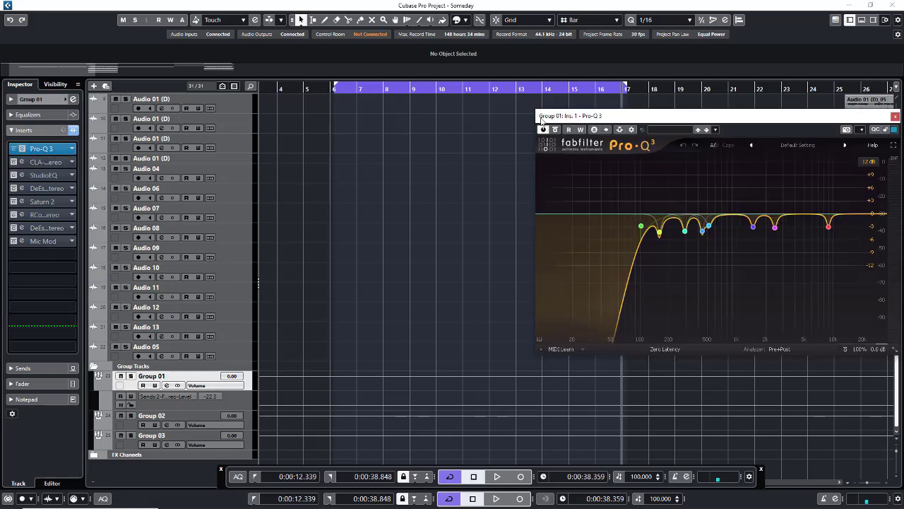
pyautogui.moveTo(680, 118); pyautogui.dragTo(475, 168)
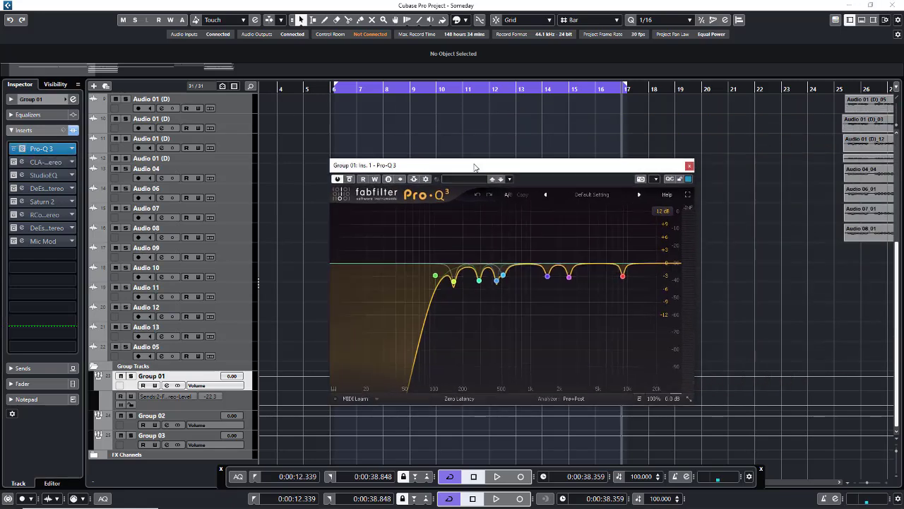
pyautogui.moveTo(512, 333)
# Step: Solo Group 01 and play the vocal through Pro-Q 3, keeping the equalizer window clear of the Audio 02 waveform
pyautogui.click(130, 375)
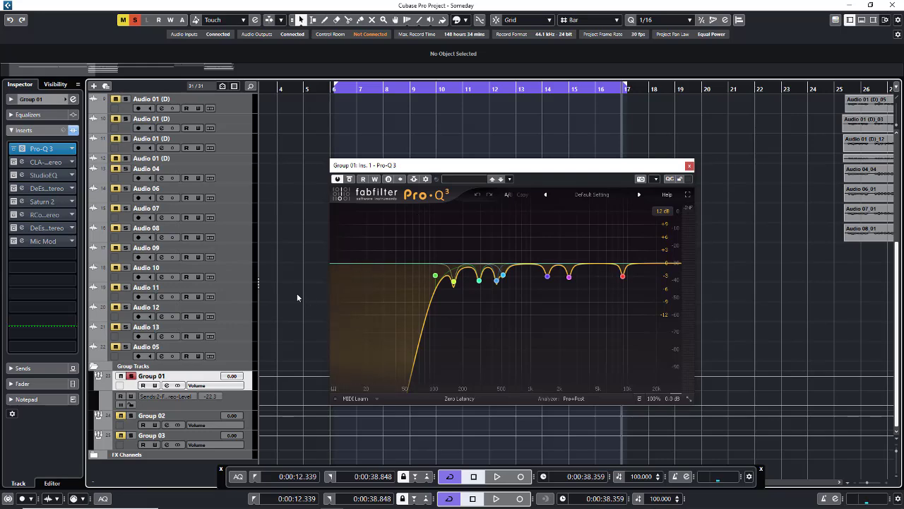
pyautogui.scroll(3, 291, 296)
pyautogui.scroll(2, 291, 296)
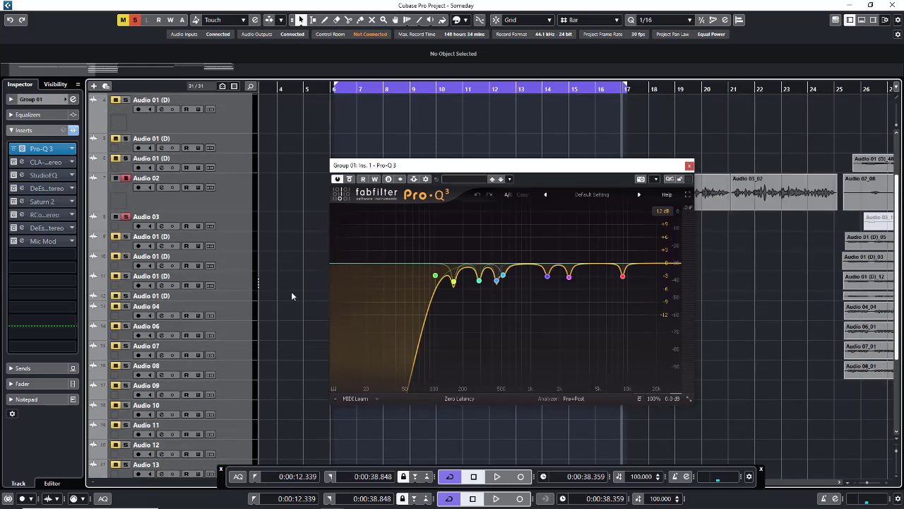
pyautogui.press('space')
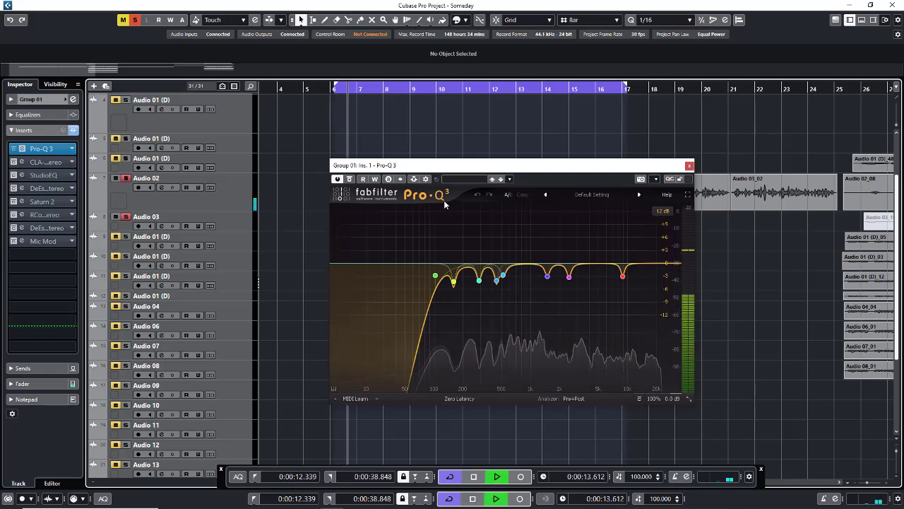
pyautogui.moveTo(471, 173); pyautogui.dragTo(569, 236)
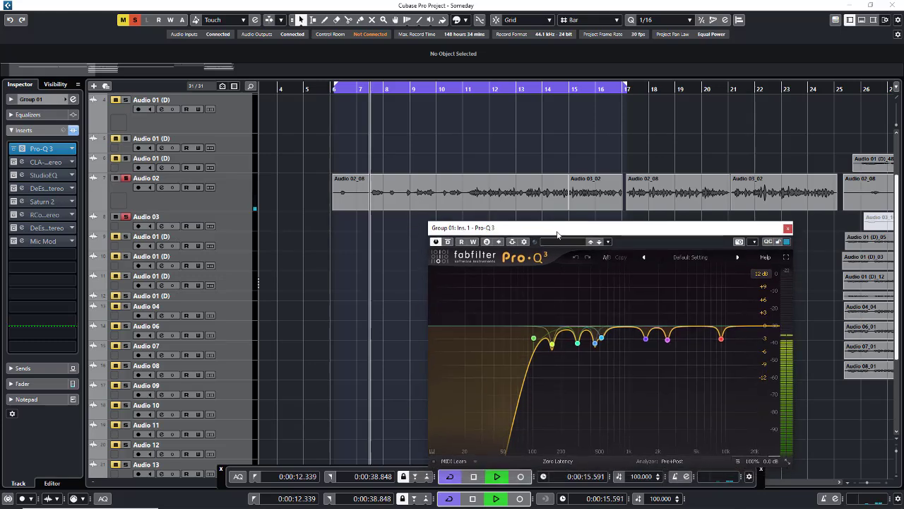
pyautogui.moveTo(512, 312)
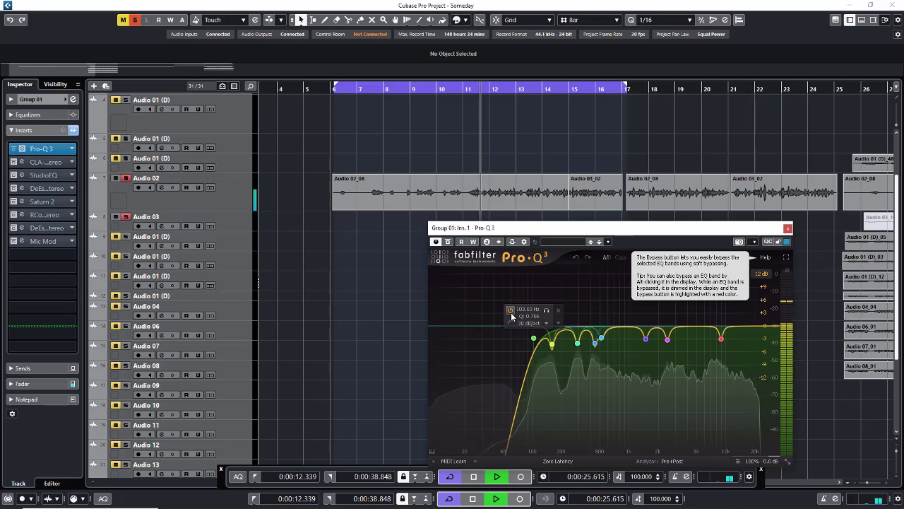
# Step: Compare the vocal with and without Pro-Q 3 during playback, leaving the equalizer active and its window closed
pyautogui.click(437, 242)
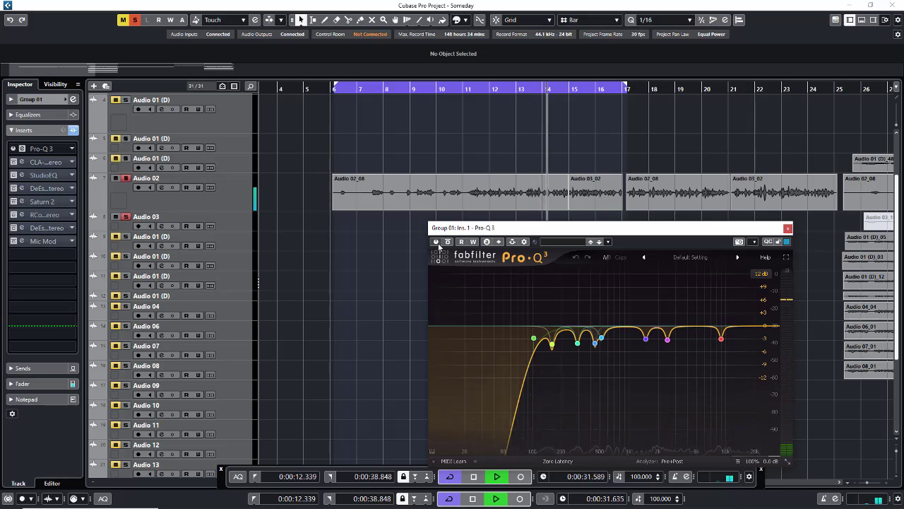
pyautogui.click(437, 242)
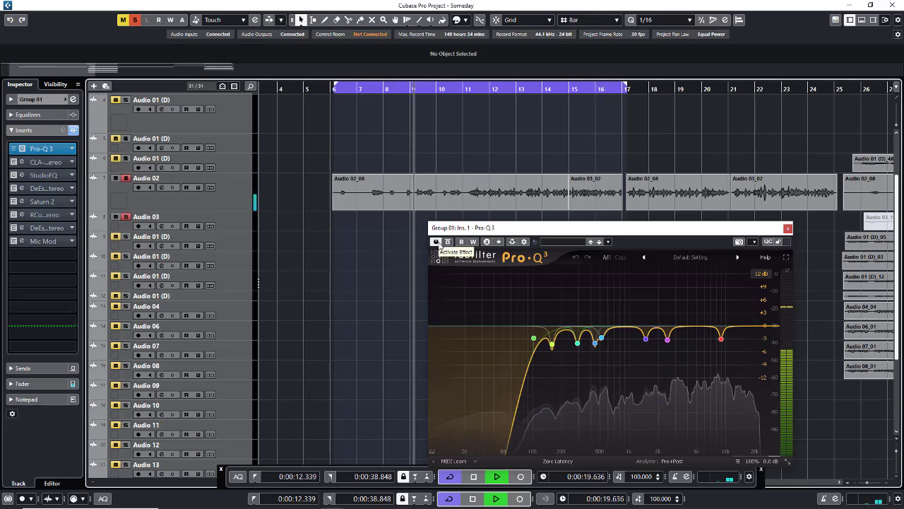
pyautogui.click(437, 242)
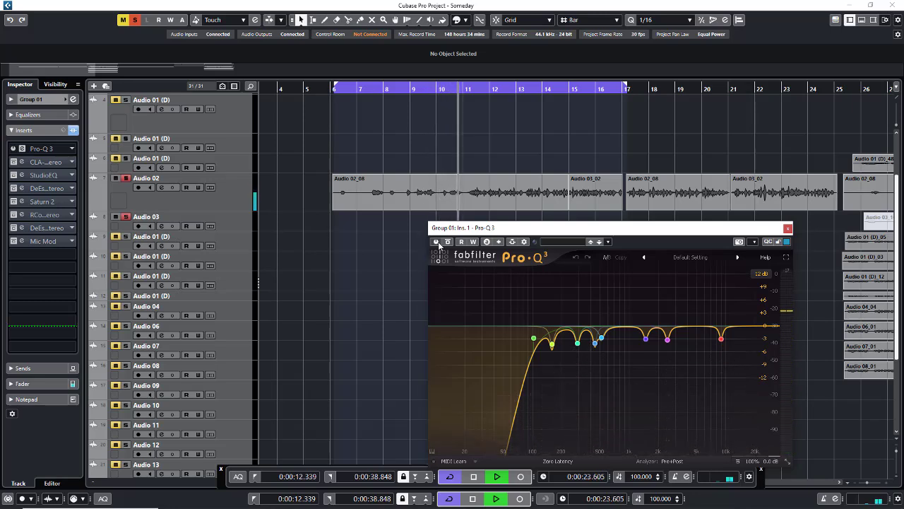
pyautogui.click(437, 242)
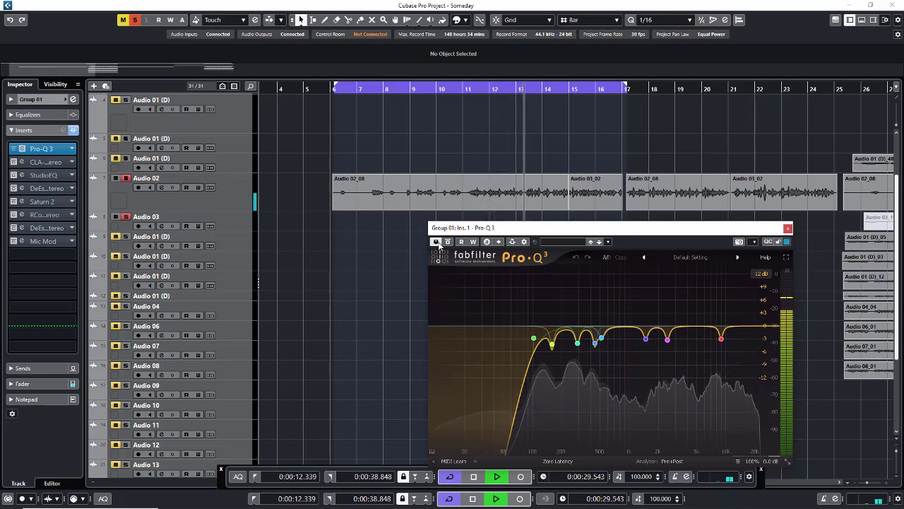
pyautogui.click(436, 241)
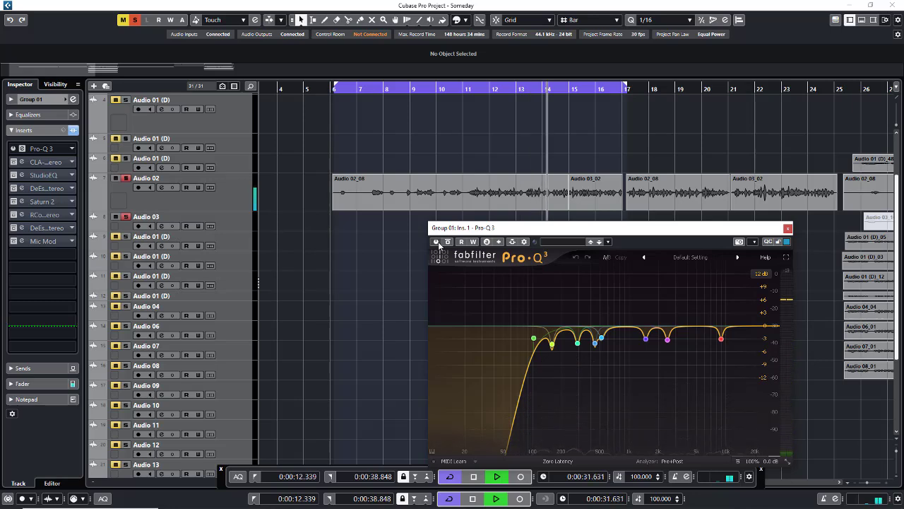
pyautogui.click(436, 242)
pyautogui.press('space')
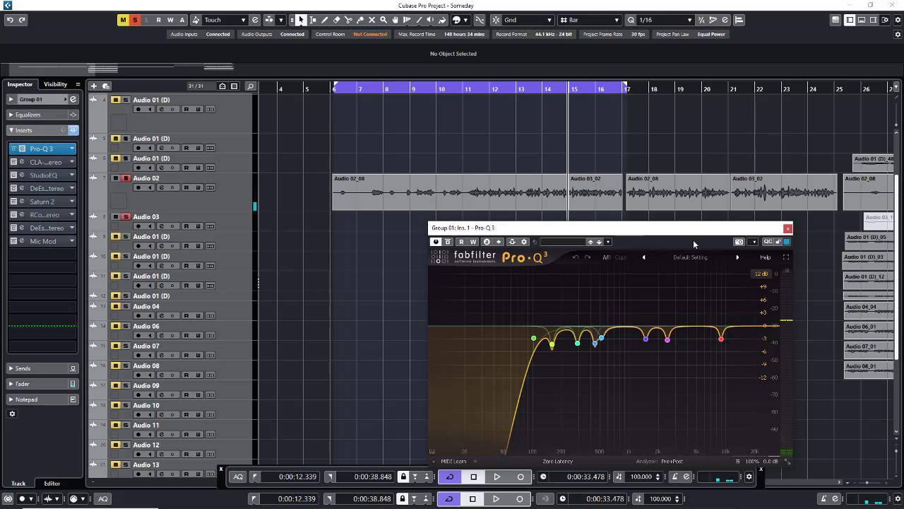
pyautogui.click(789, 229)
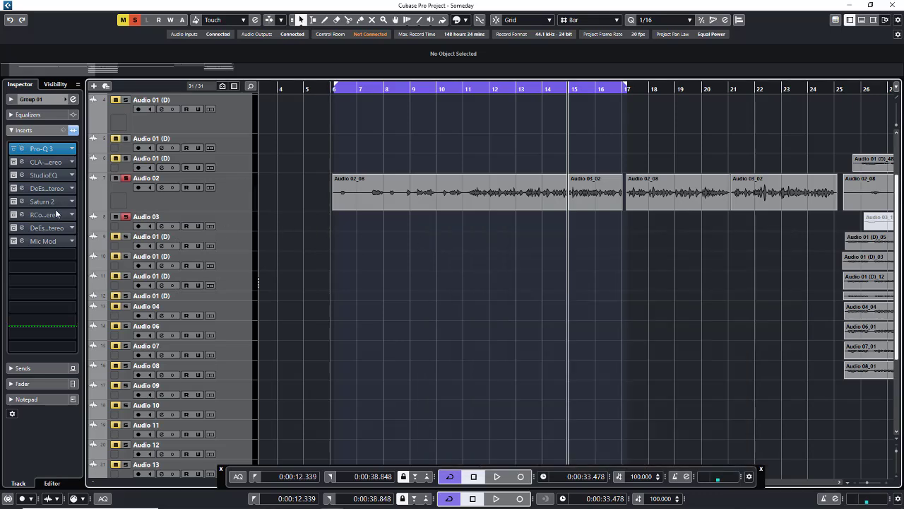
# Step: Activate the CLA-2A insert on Group 01 and enlarge the Audio 02 track's height to show its waveform in detail
pyautogui.click(27, 164)
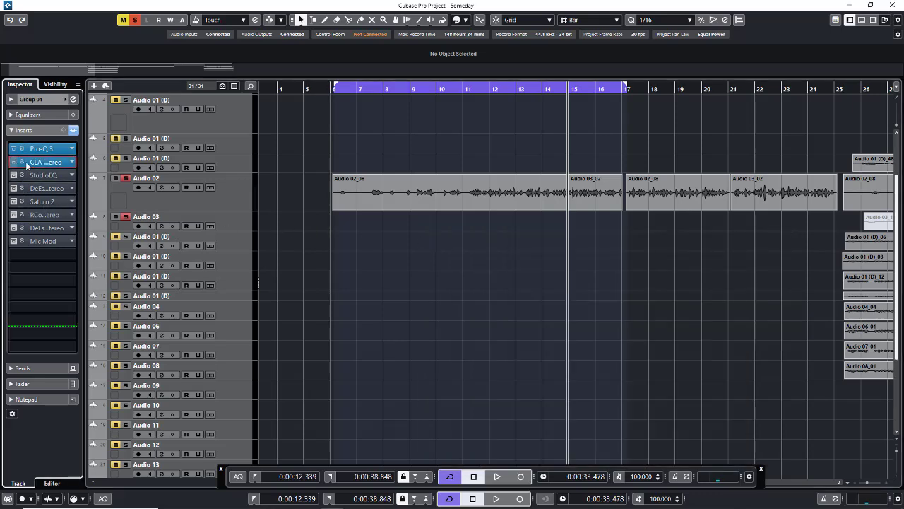
pyautogui.moveTo(219, 210); pyautogui.dragTo(230, 314)
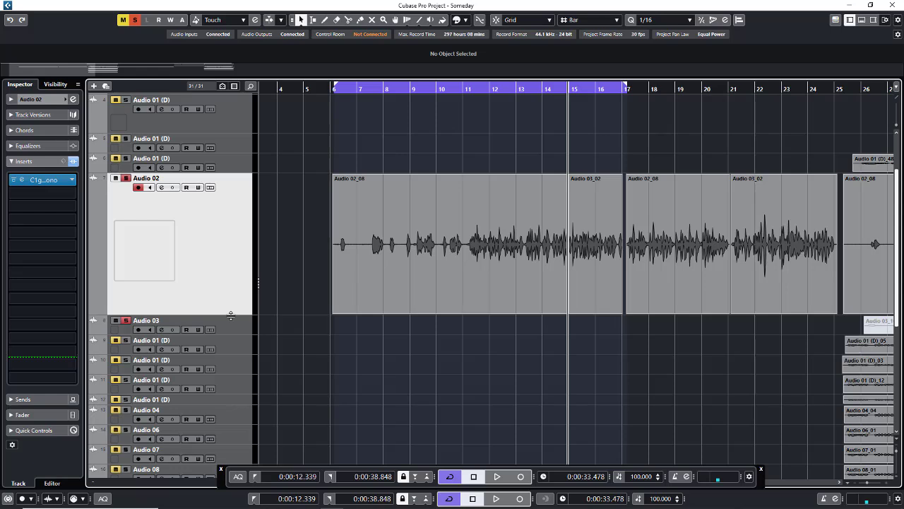
pyautogui.doubleClick(230, 315)
pyautogui.click(412, 51)
pyautogui.scroll(-5, 395, 332)
pyautogui.scroll(5, 407, 331)
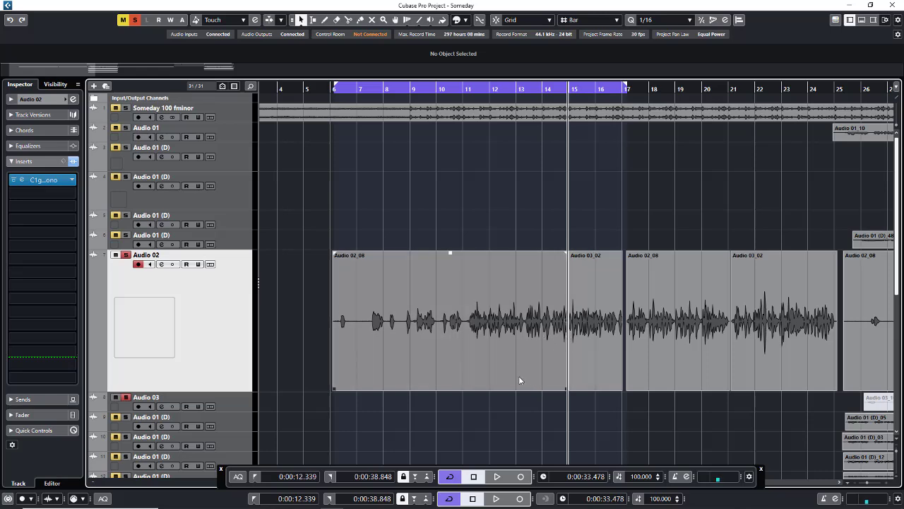
# Step: Try isolating the section between bars 13 and 14 of the first Audio 02 event and lowering its clip volume, and undo the edits
pyautogui.rightClick(520, 345)
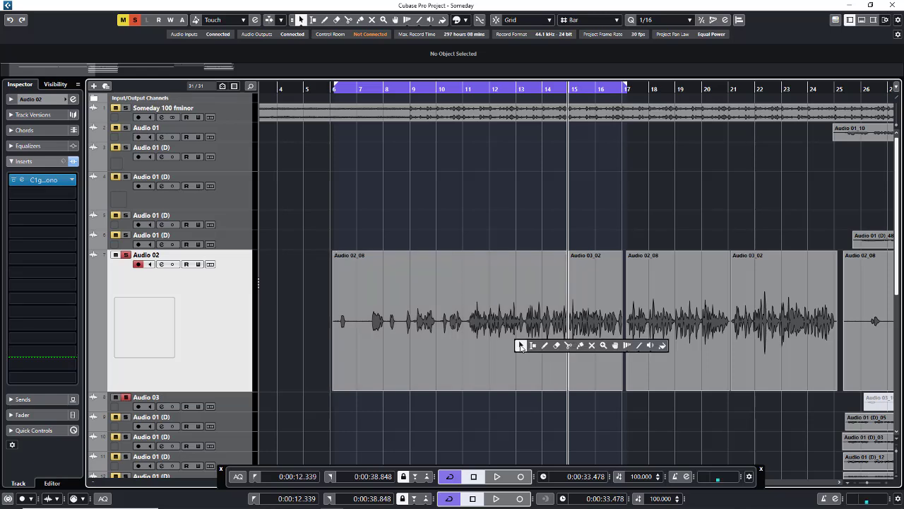
pyautogui.click(568, 344)
pyautogui.click(523, 338)
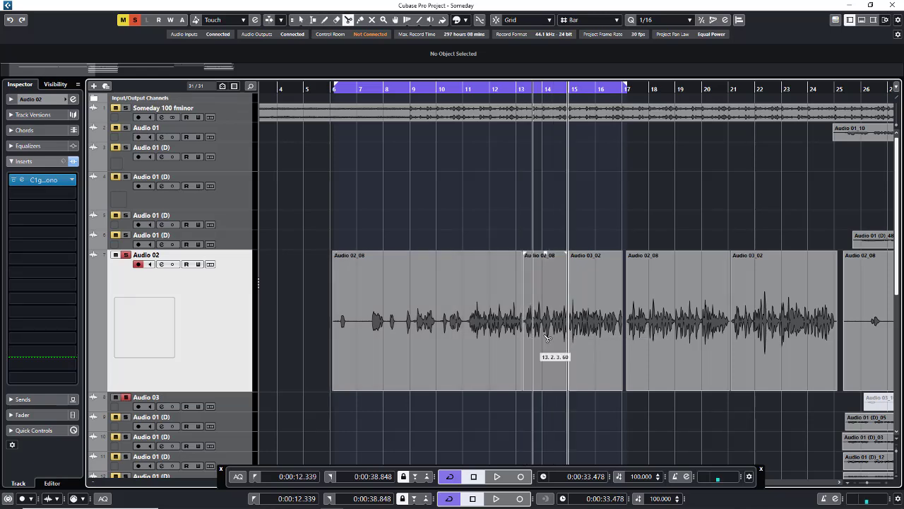
pyautogui.click(543, 338)
pyautogui.press('1')
pyautogui.click(536, 273)
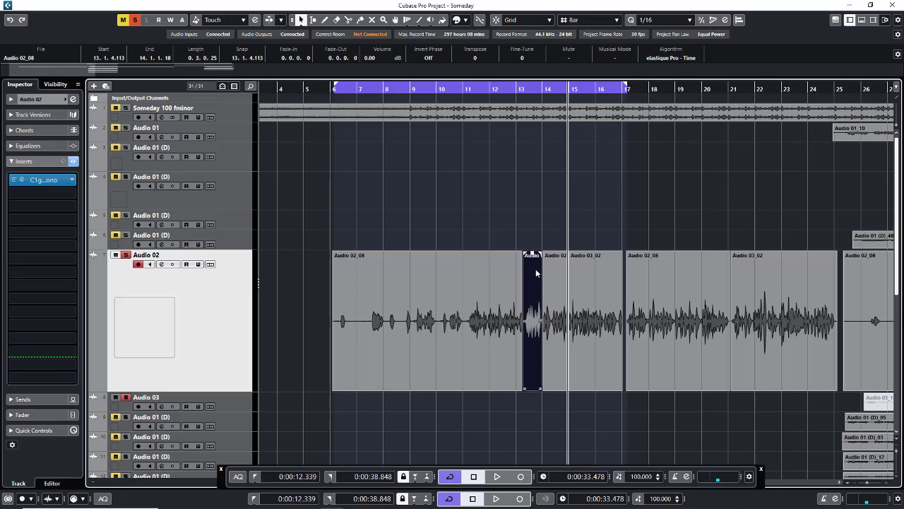
pyautogui.moveTo(533, 254); pyautogui.dragTo(533, 265)
pyautogui.hotkey('ctrl', 'z')
pyautogui.hotkey('ctrl', 'z')
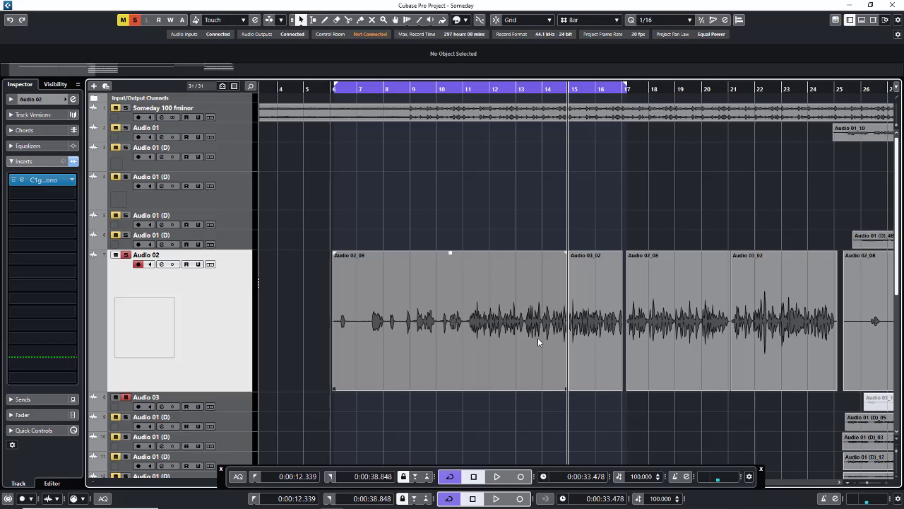
# Step: Show the CLA-2A compressor of Group 01 and place its window just below the Audio 02 waveform
pyautogui.scroll(-6, 406, 424)
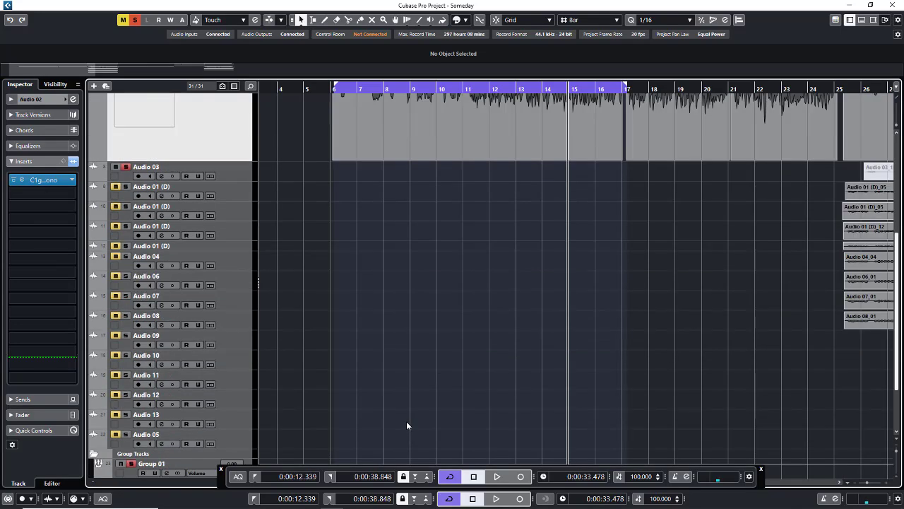
pyautogui.click(248, 377)
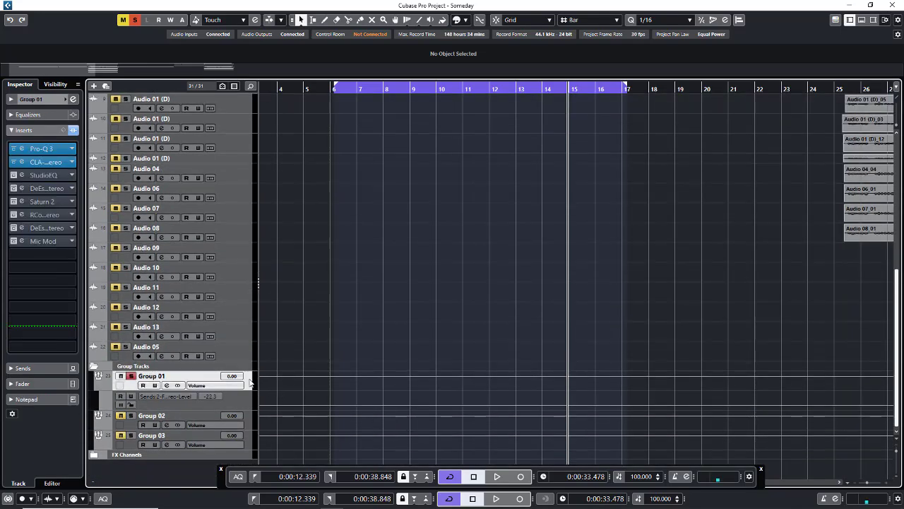
pyautogui.click(22, 163)
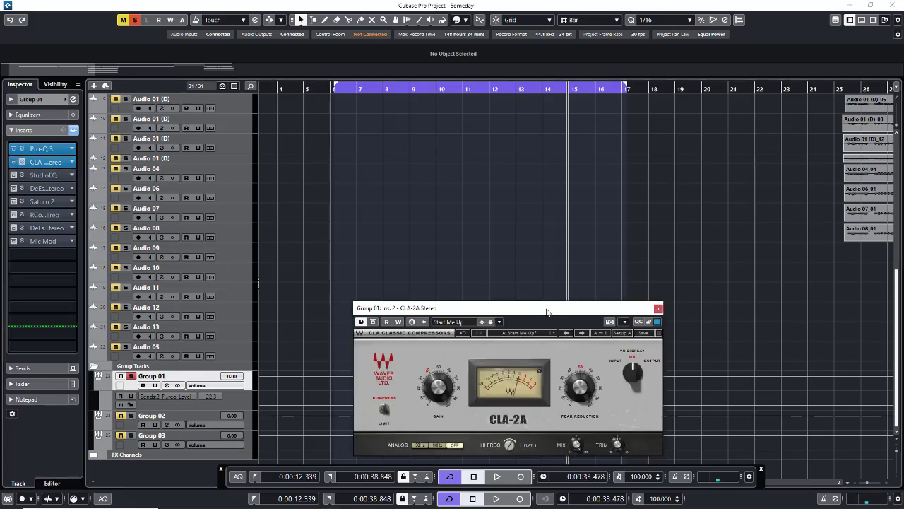
pyautogui.moveTo(546, 311); pyautogui.dragTo(546, 272)
pyautogui.scroll(5, 475, 198)
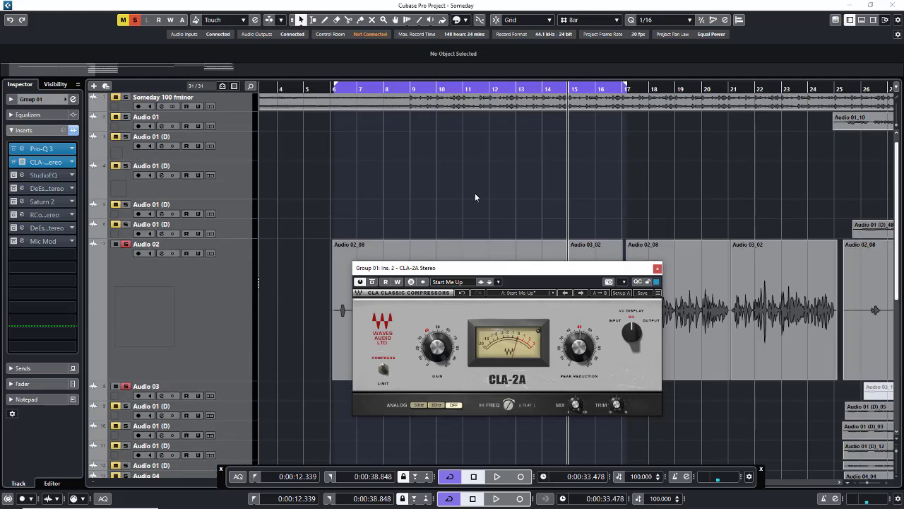
pyautogui.scroll(-3, 475, 198)
# Step: Play the vocal from about bar 7, comparing it with and without CLA-2A, and stop with the compressor active
pyautogui.press('space')
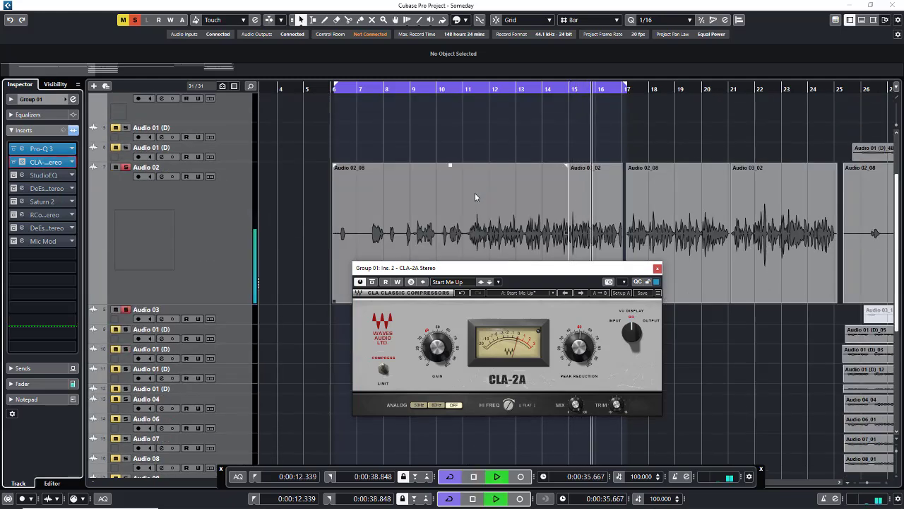
pyautogui.click(366, 92)
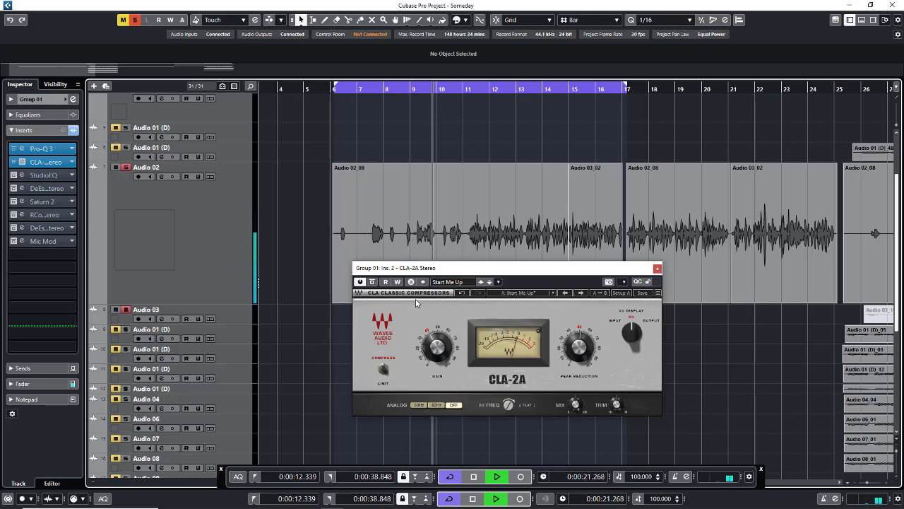
pyautogui.click(372, 281)
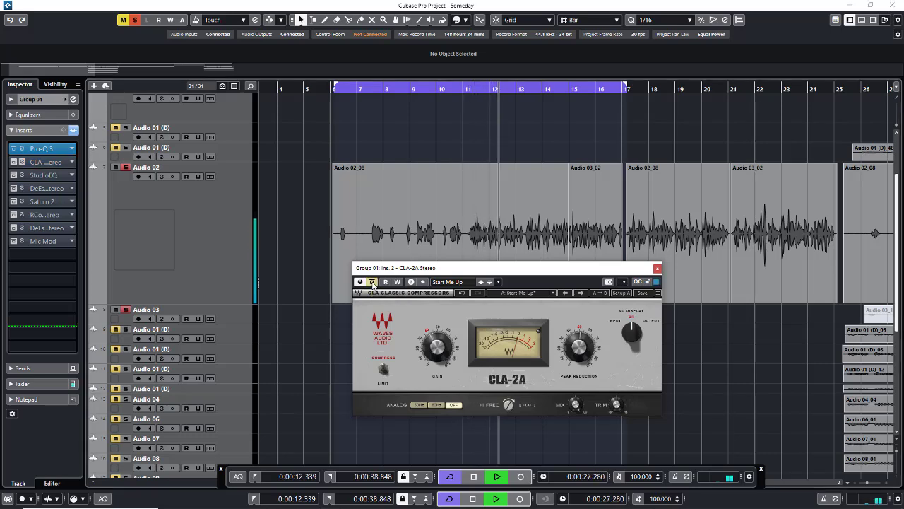
pyautogui.click(373, 281)
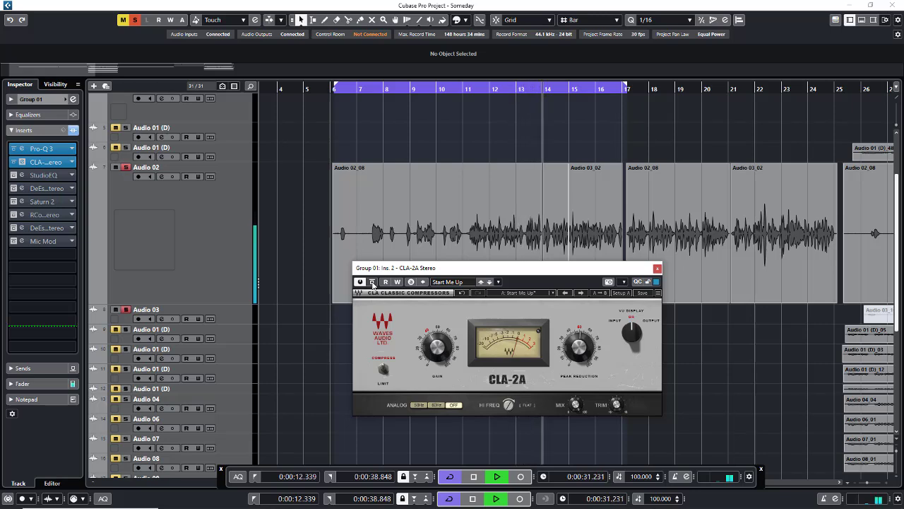
pyautogui.click(372, 282)
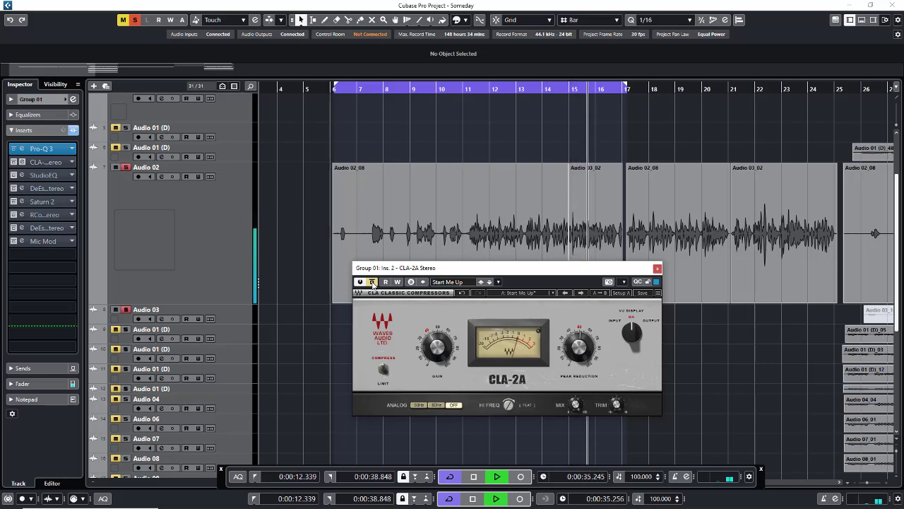
pyautogui.click(372, 282)
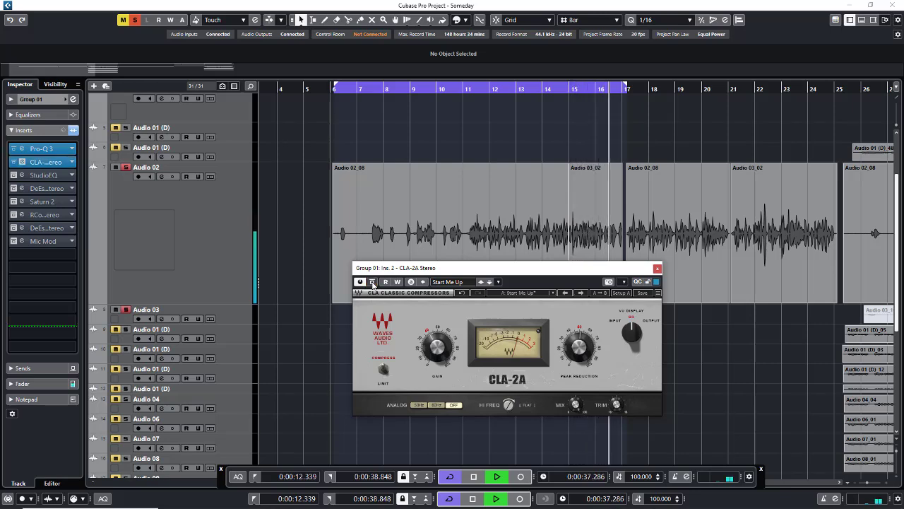
pyautogui.press('space')
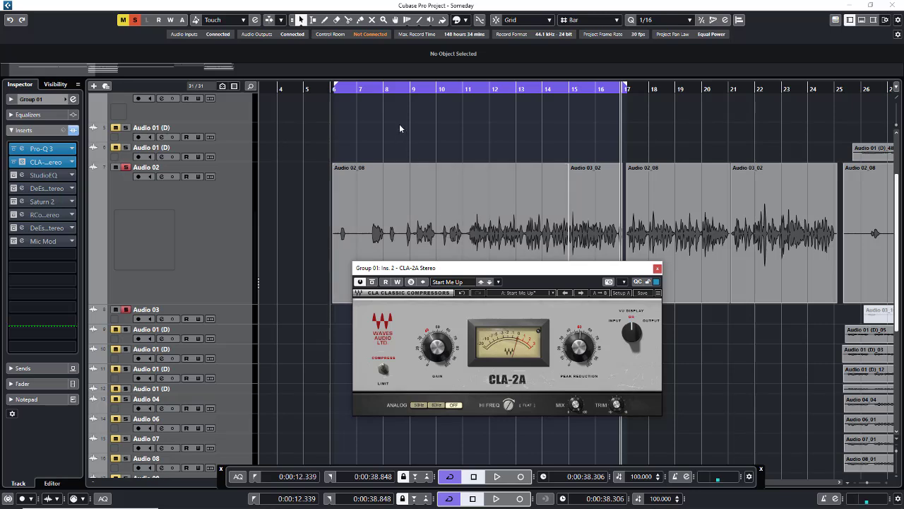
# Step: Replay the vocal from midway through bar 8 with CLA-2A active, and stop near the end of the loop
pyautogui.click(401, 87)
pyautogui.press('space')
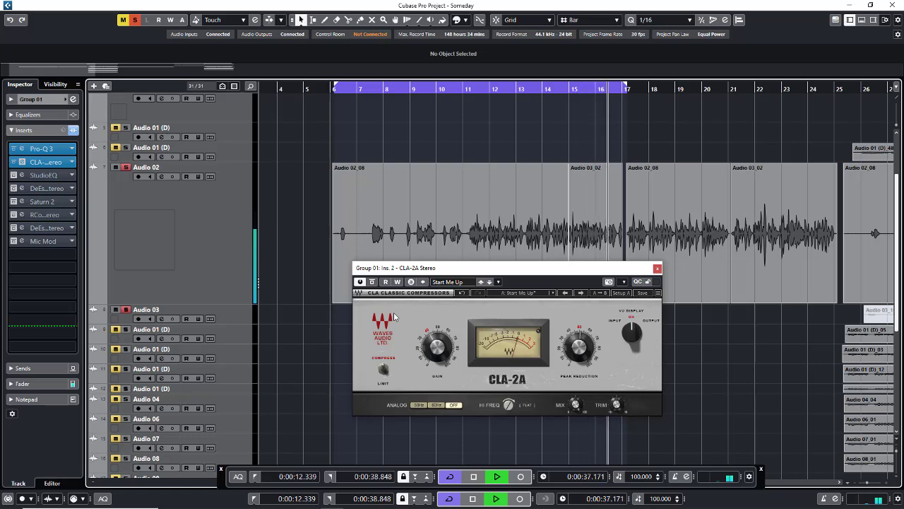
pyautogui.press('space')
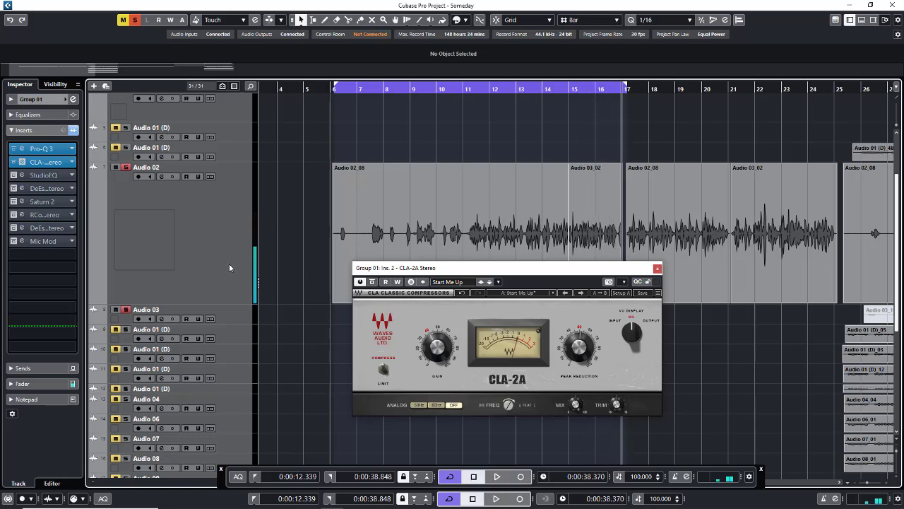
# Step: Close the CLA-2A window, activate the StudioEQ insert on Group 01 and show its equalizer curve over the arrangement
pyautogui.click(20, 163)
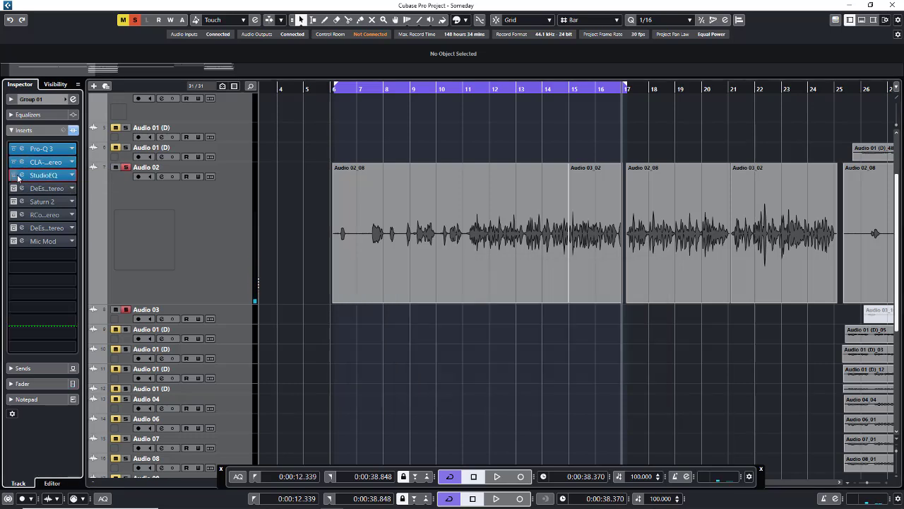
pyautogui.click(22, 176)
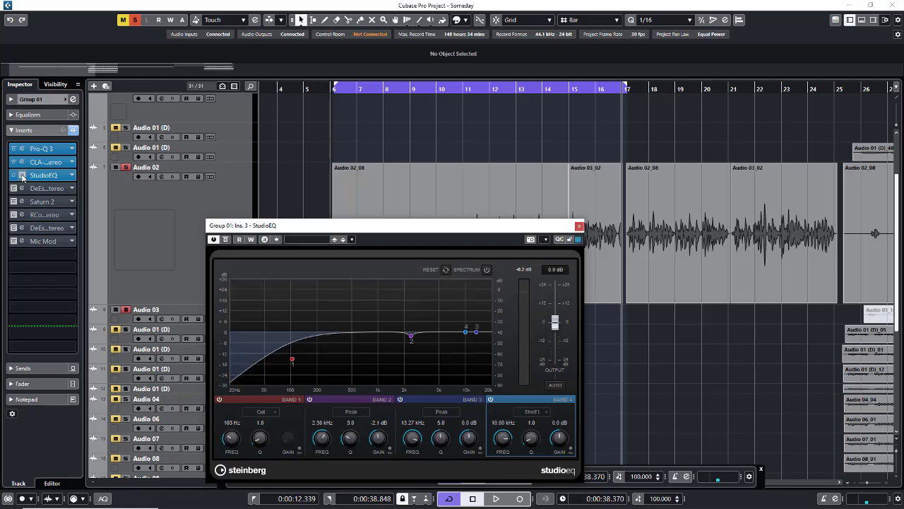
pyautogui.moveTo(366, 231); pyautogui.dragTo(442, 228)
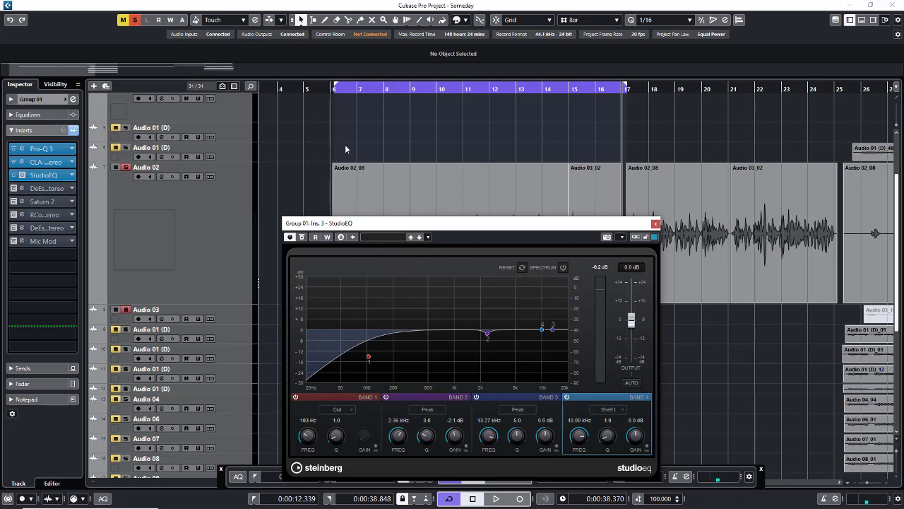
# Step: Play the vocal from bar 8, comparing it with and without StudioEQ, and leave the equalizer active with its window closed
pyautogui.doubleClick(387, 91)
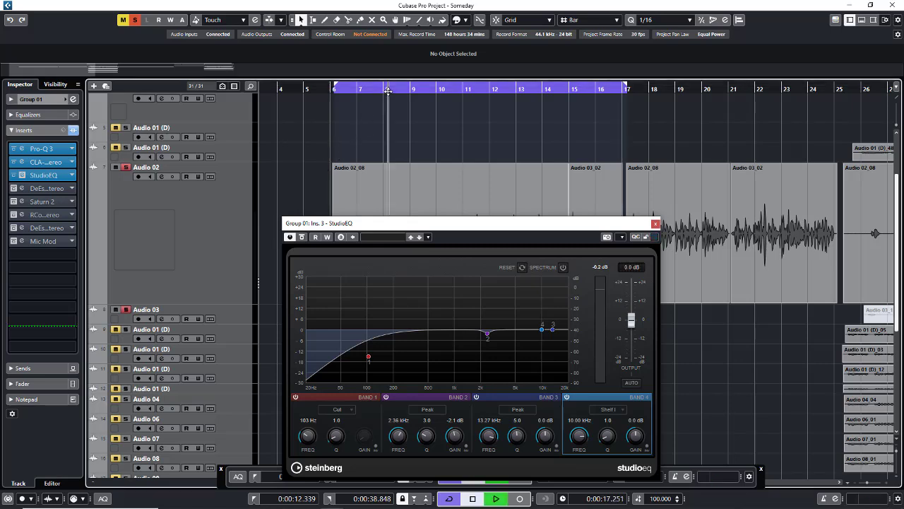
pyautogui.click(301, 237)
pyautogui.moveTo(363, 224); pyautogui.dragTo(523, 271)
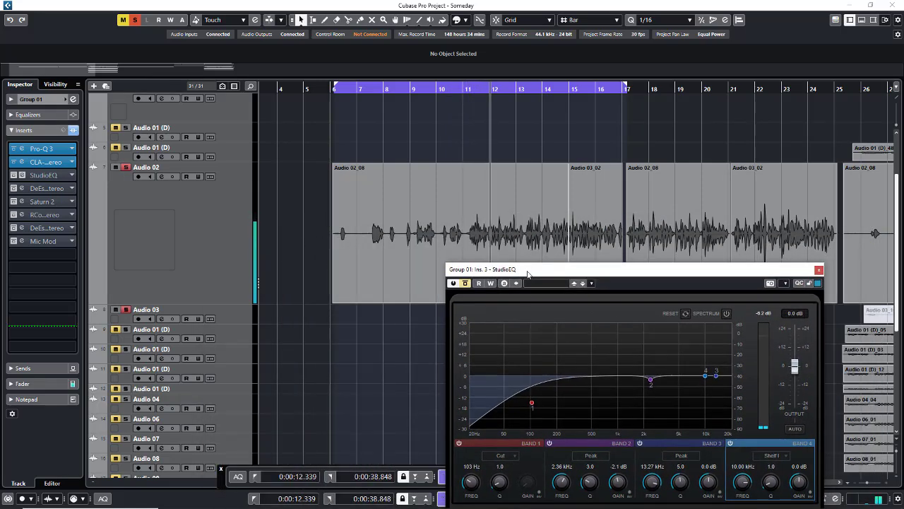
pyautogui.click(466, 284)
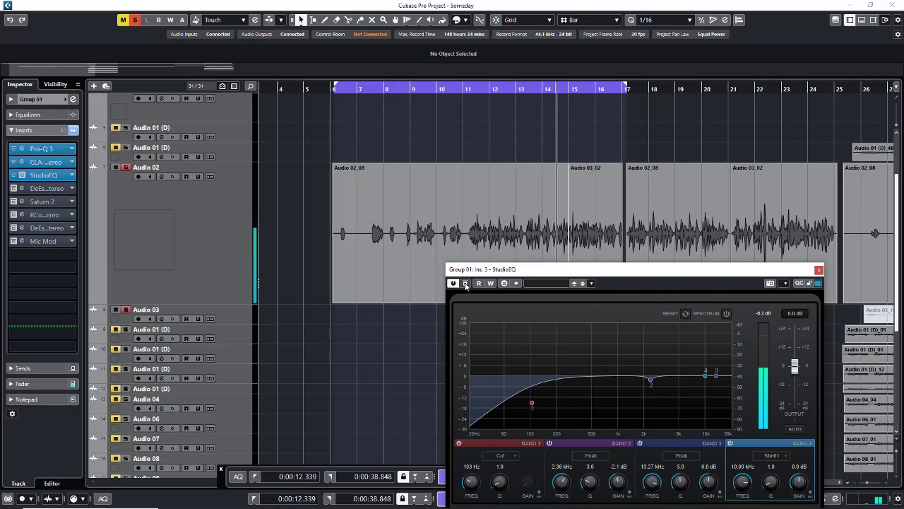
pyautogui.click(466, 283)
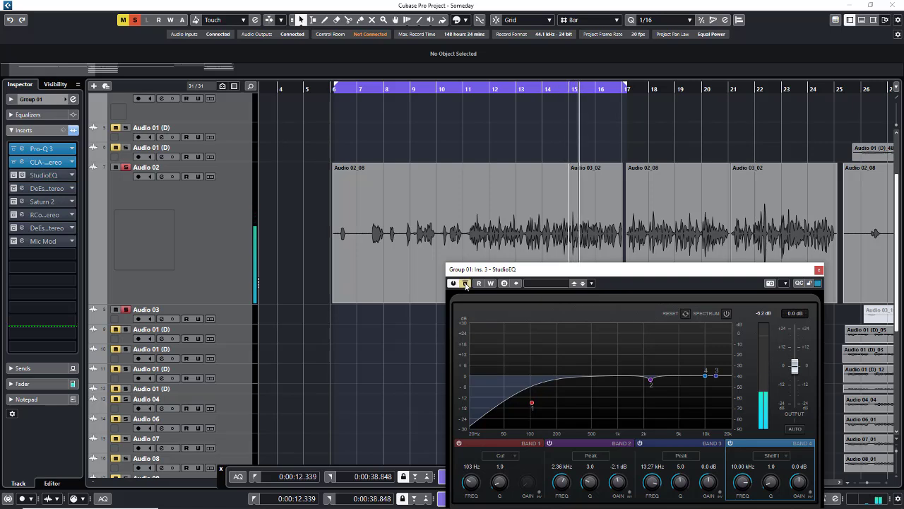
pyautogui.click(465, 283)
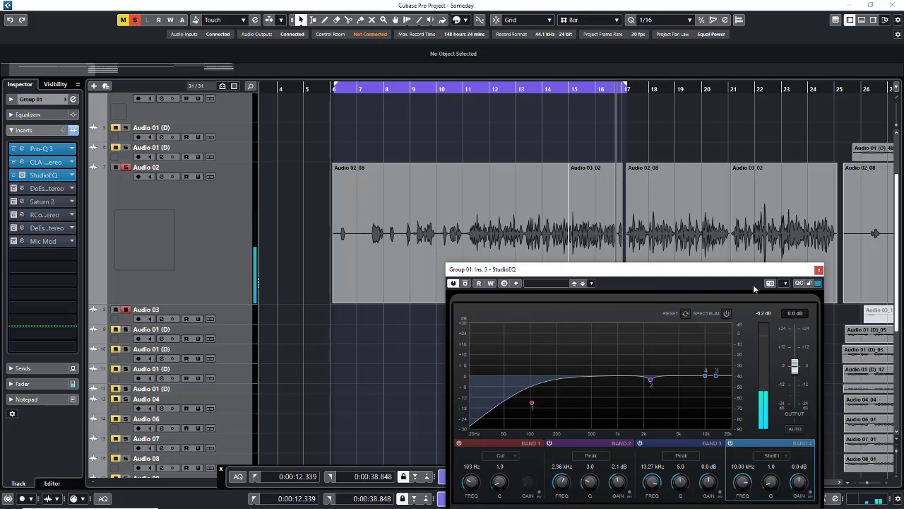
pyautogui.click(818, 270)
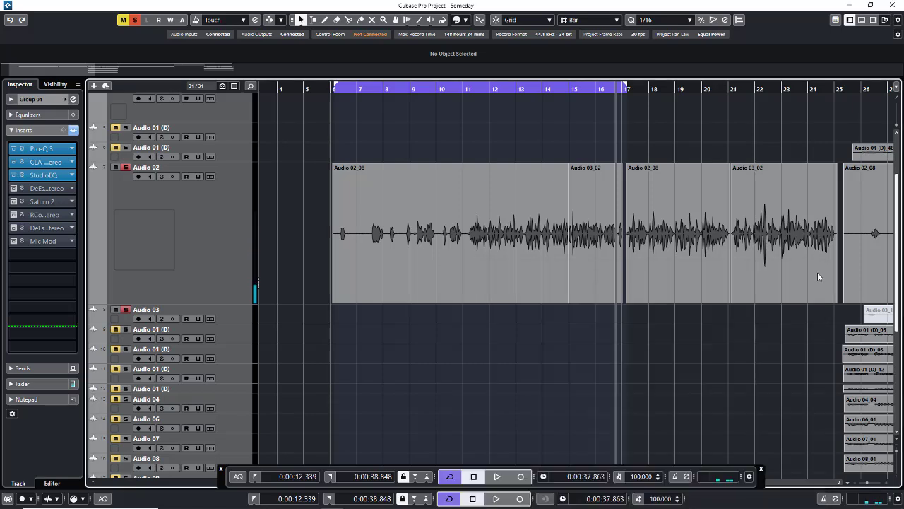
# Step: Activate the first DeEsser insert on Group 01 and place its window beneath the Audio 02 waveform
pyautogui.click(22, 190)
pyautogui.click(26, 189)
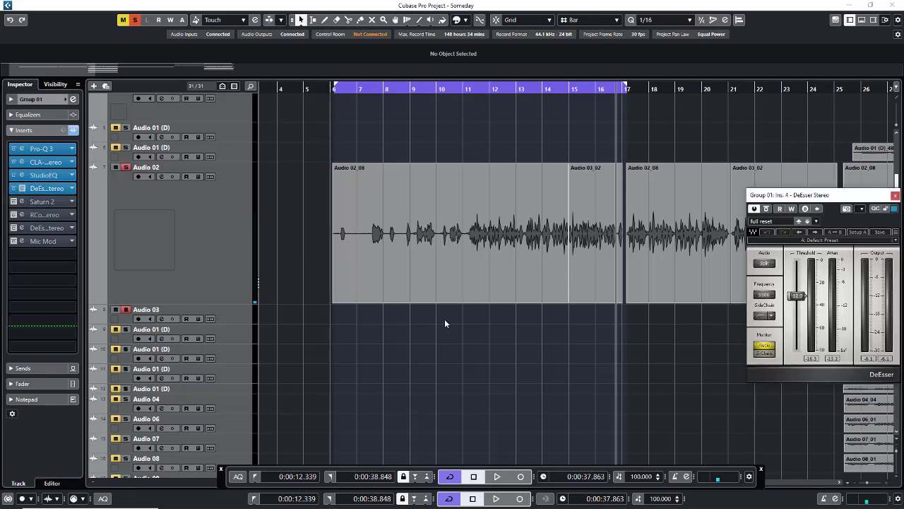
pyautogui.moveTo(826, 198); pyautogui.dragTo(470, 281)
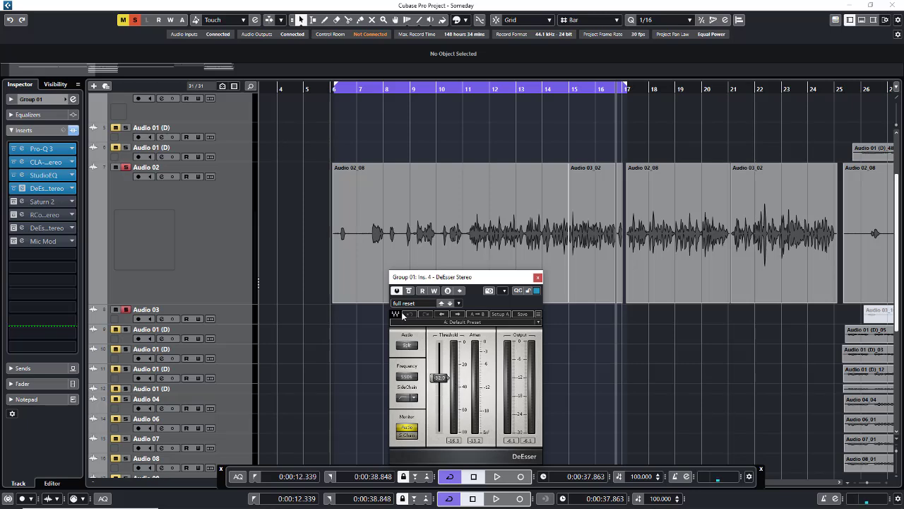
# Step: Compare the vocal with and without the DeEsser, replaying the passage just before bar 14 and leaving the effect active
pyautogui.click(400, 92)
pyautogui.press('space')
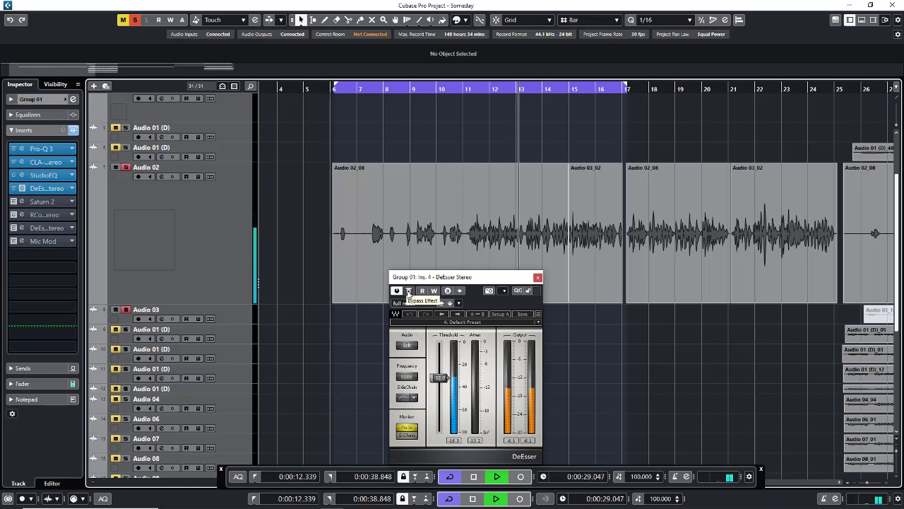
pyautogui.click(408, 291)
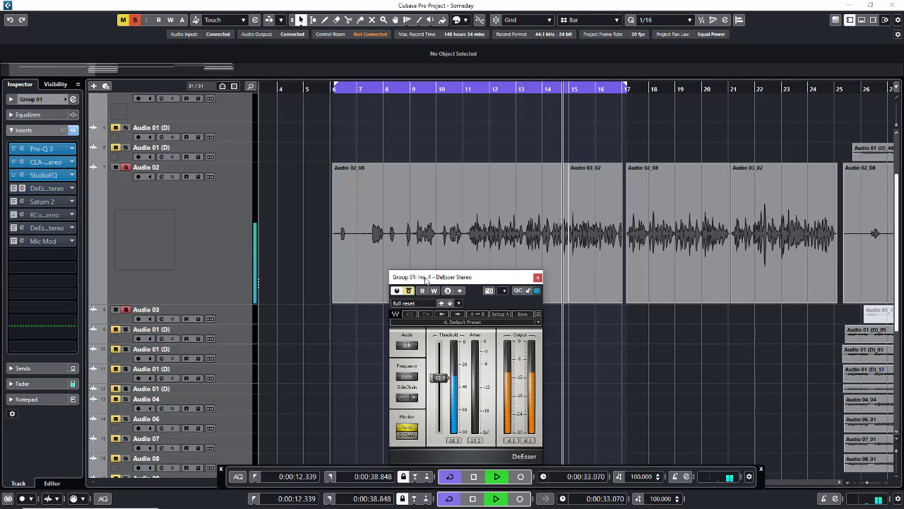
pyautogui.press('space')
pyautogui.click(540, 87)
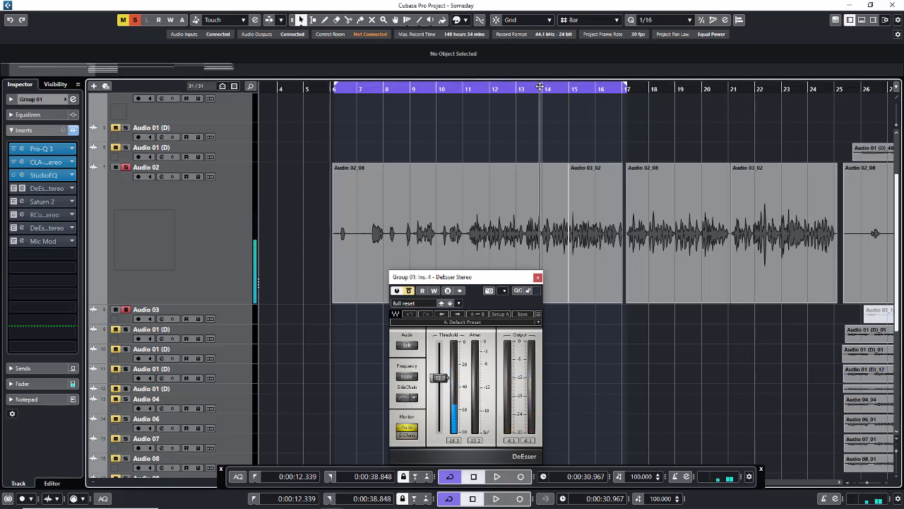
pyautogui.click(409, 291)
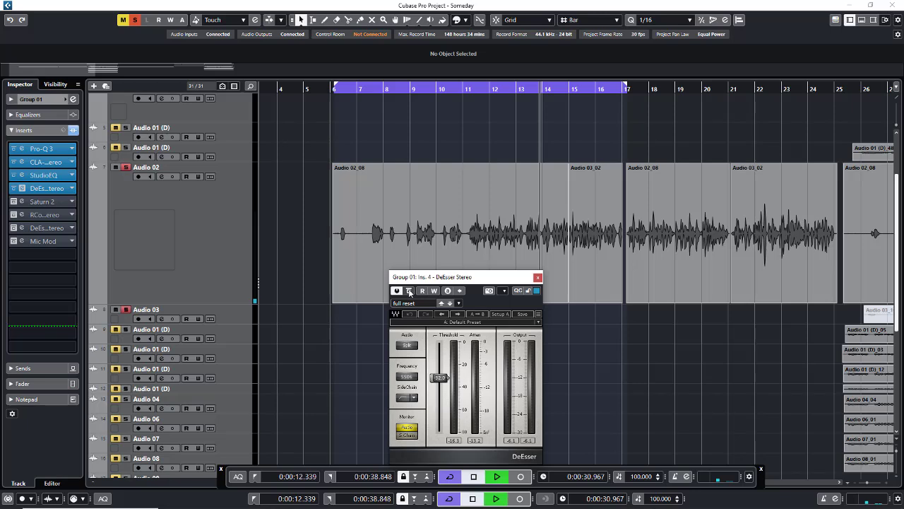
pyautogui.press('space')
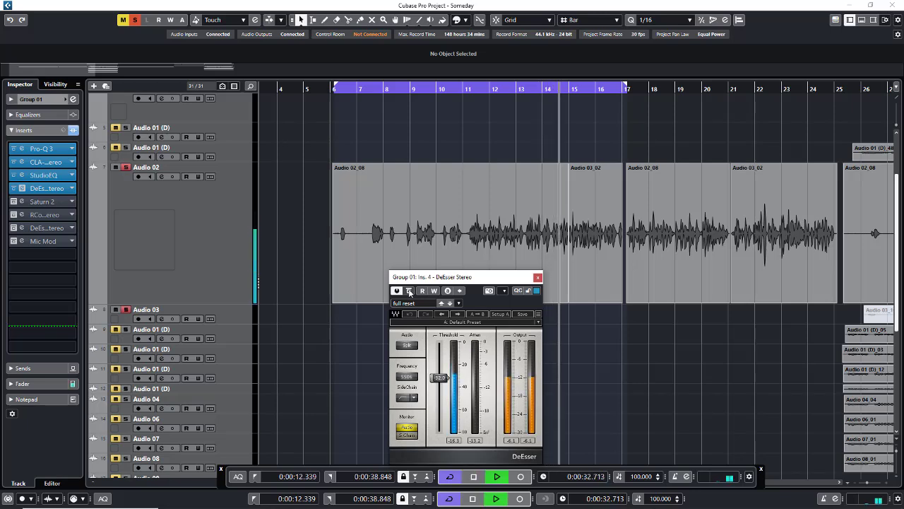
pyautogui.press('space')
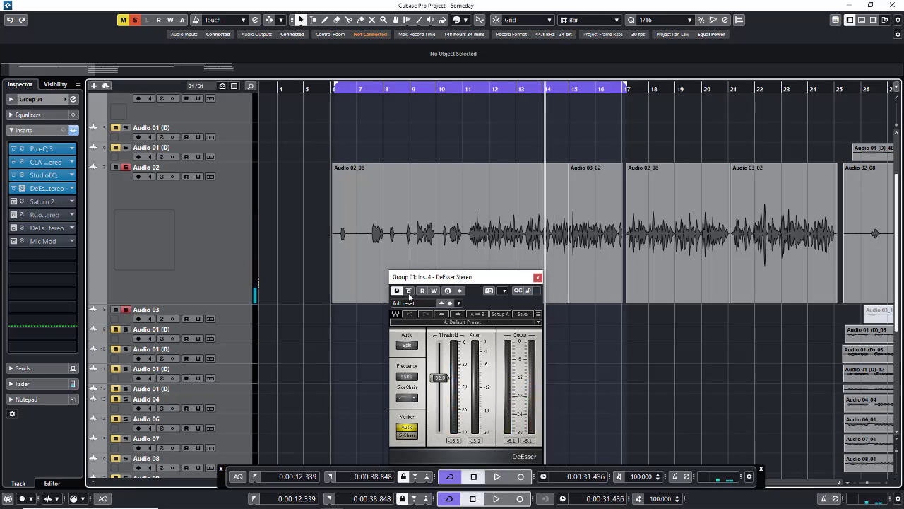
# Step: Audition the vocal from bar 14 with the first DeEsser bypassed, reactivate the effect and close its window
pyautogui.click(408, 291)
pyautogui.press('space')
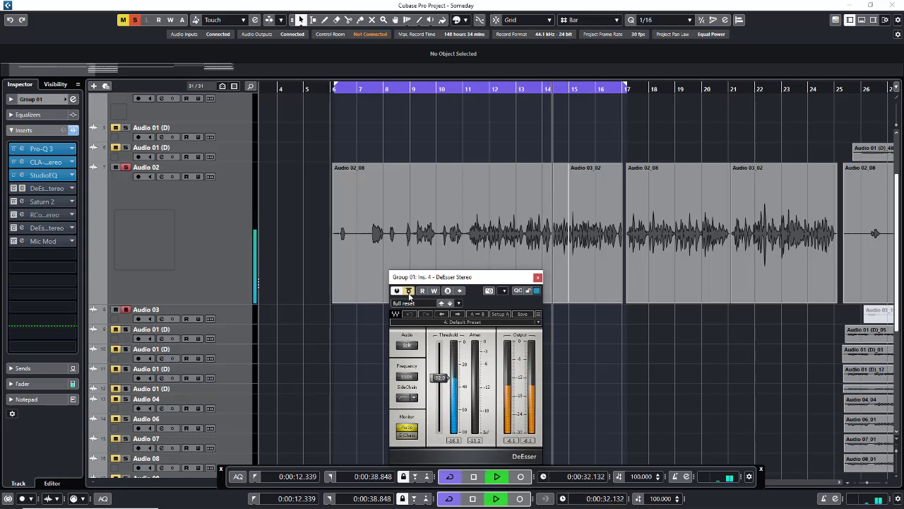
pyautogui.press('space')
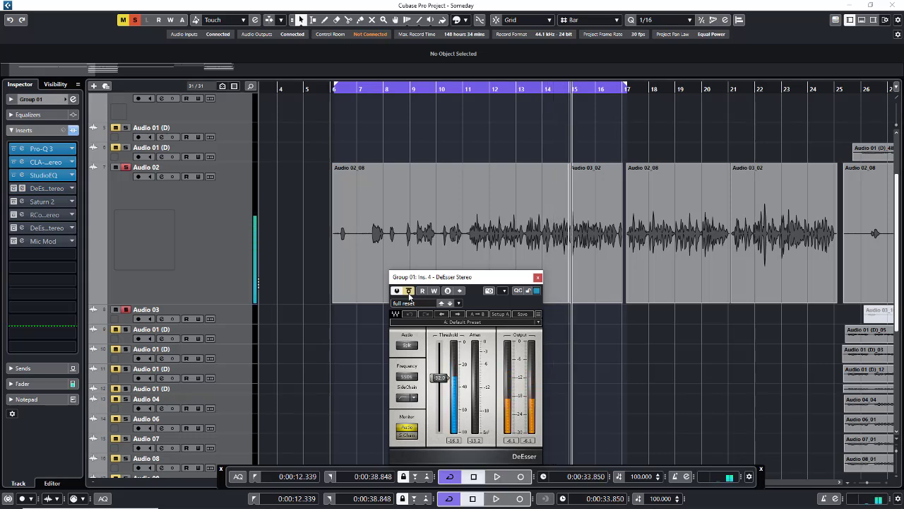
pyautogui.click(408, 291)
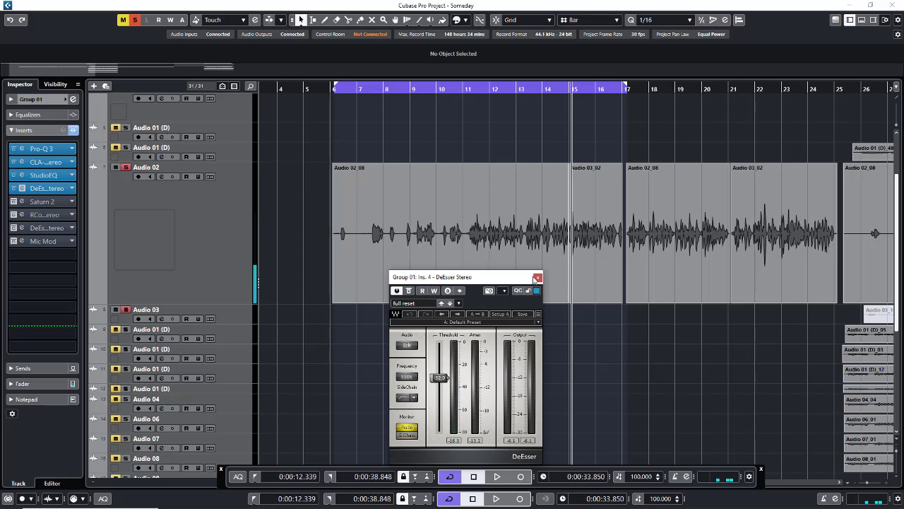
pyautogui.click(537, 277)
# Step: Activate the Saturn 2 insert on Group 01 and place its window beneath the Audio 02 waveform
pyautogui.click(14, 203)
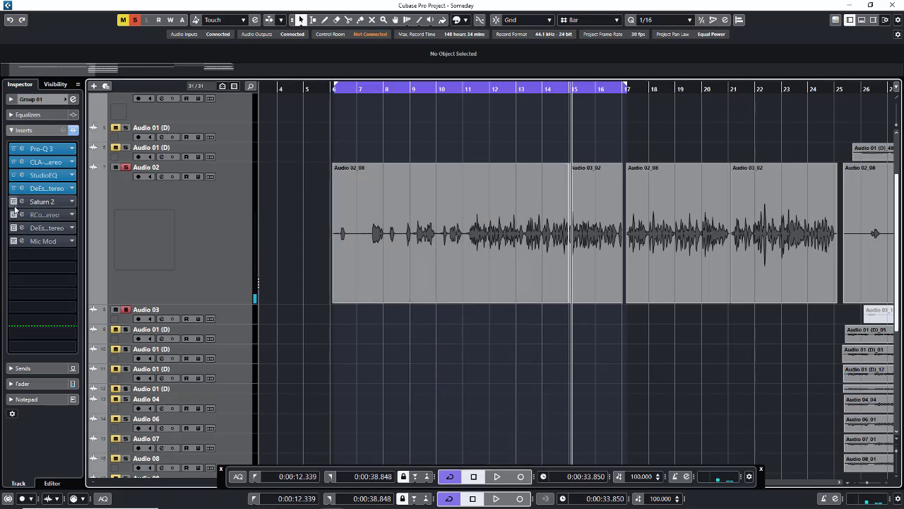
pyautogui.click(21, 203)
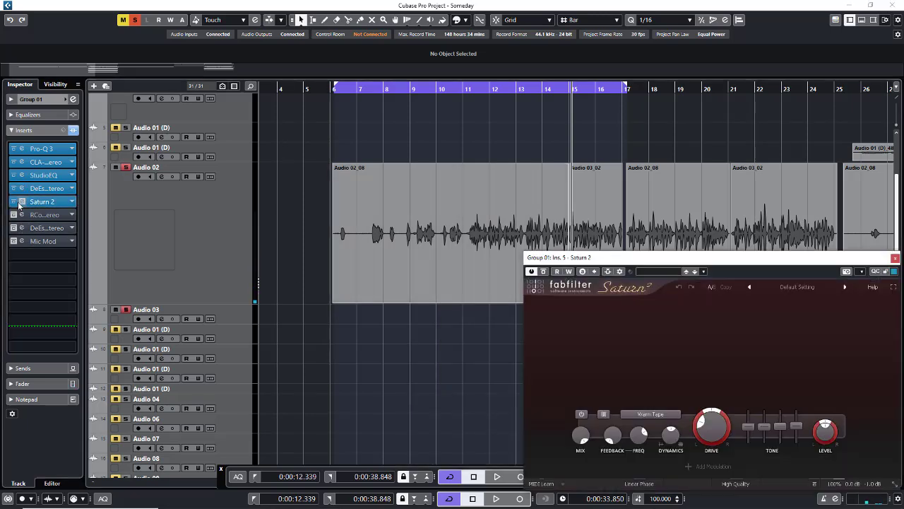
pyautogui.moveTo(653, 264); pyautogui.dragTo(424, 217)
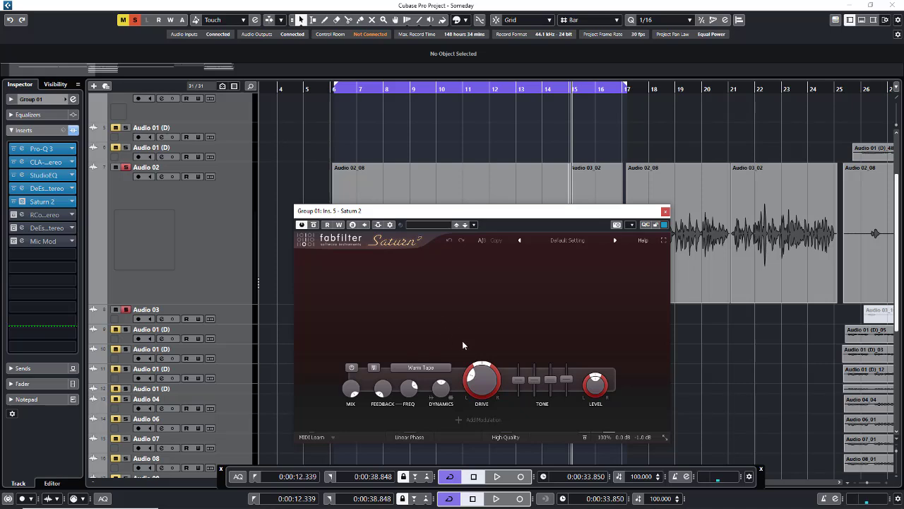
pyautogui.moveTo(473, 383)
pyautogui.moveTo(484, 212); pyautogui.dragTo(568, 298)
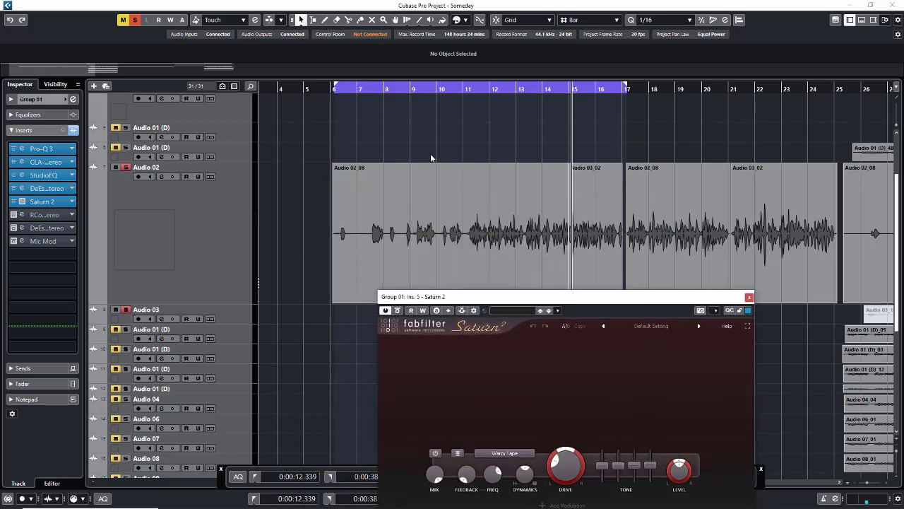
# Step: Play the vocal from just before bar 9, comparing it with and without Saturn 2, and return to that position with the effect active
pyautogui.doubleClick(407, 89)
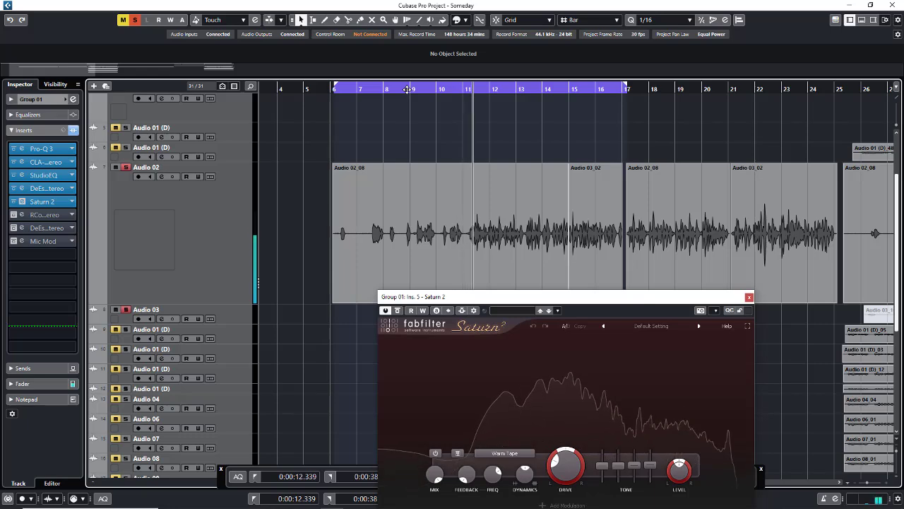
pyautogui.click(398, 310)
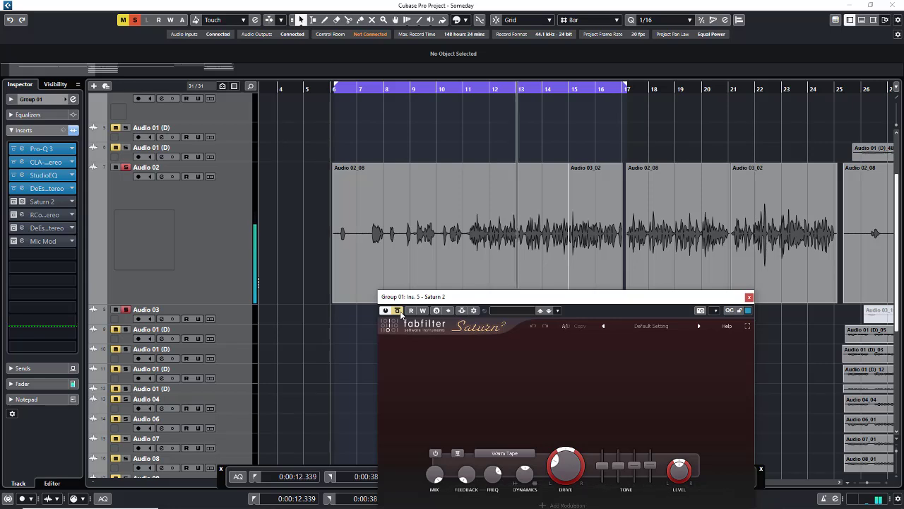
pyautogui.click(399, 312)
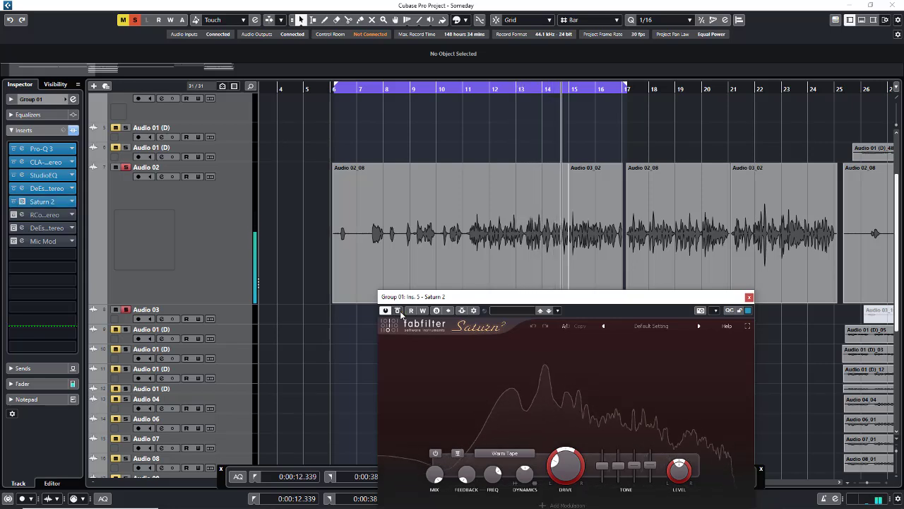
pyautogui.click(405, 89)
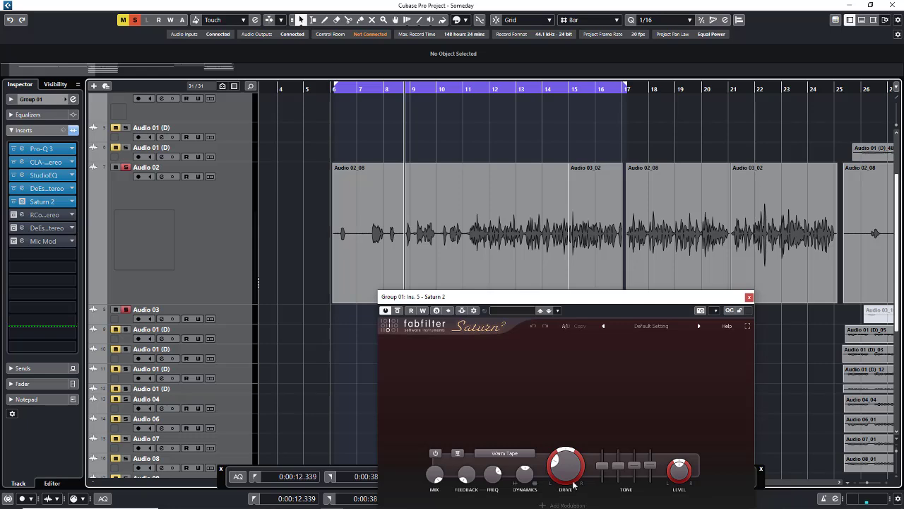
# Step: Raise Saturn 2's Band 1 Drive to 100% and audition the distorted vocal
pyautogui.moveTo(558, 464)
pyautogui.moveTo(556, 464); pyautogui.dragTo(584, 506)
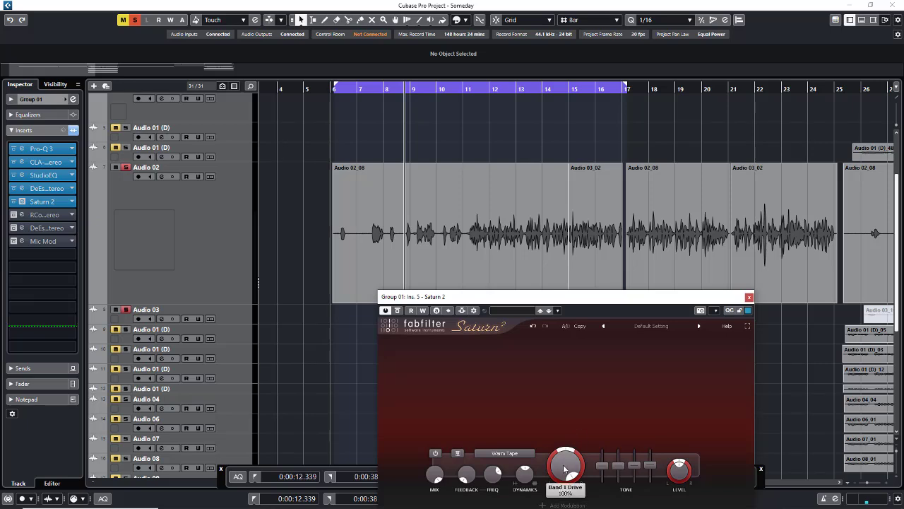
pyautogui.moveTo(571, 477)
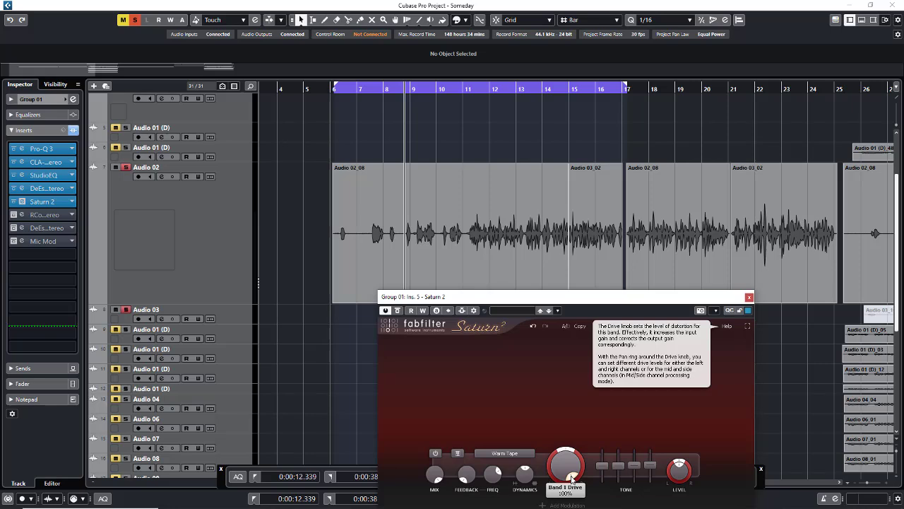
pyautogui.press('space')
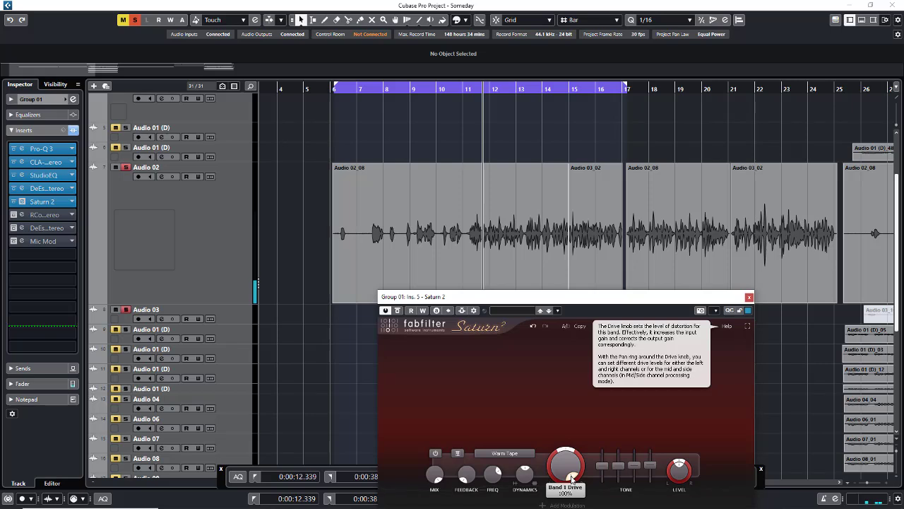
# Step: Set Saturn 2's Band 1 Drive to 28.3%, audition the vocal from before bar 12 and close the plug-in window
pyautogui.moveTo(572, 479); pyautogui.dragTo(550, 460)
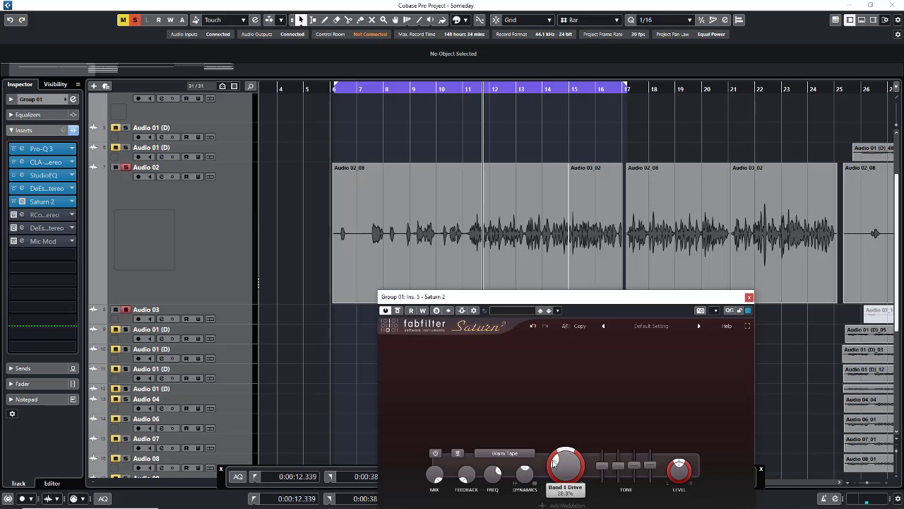
pyautogui.press('space')
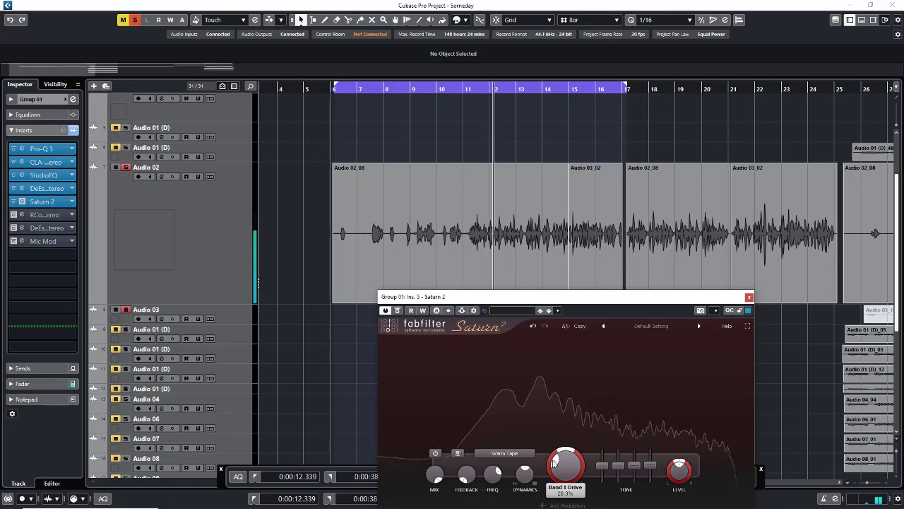
pyautogui.click(749, 297)
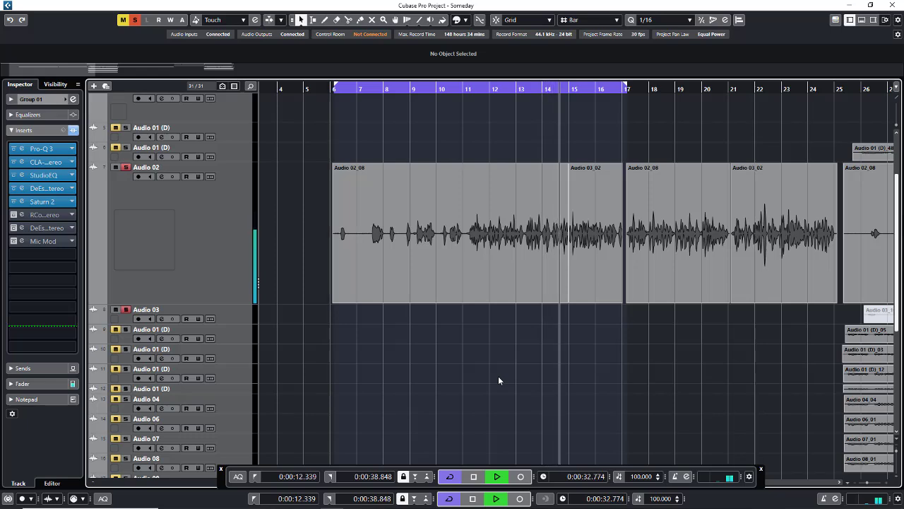
pyautogui.press('space')
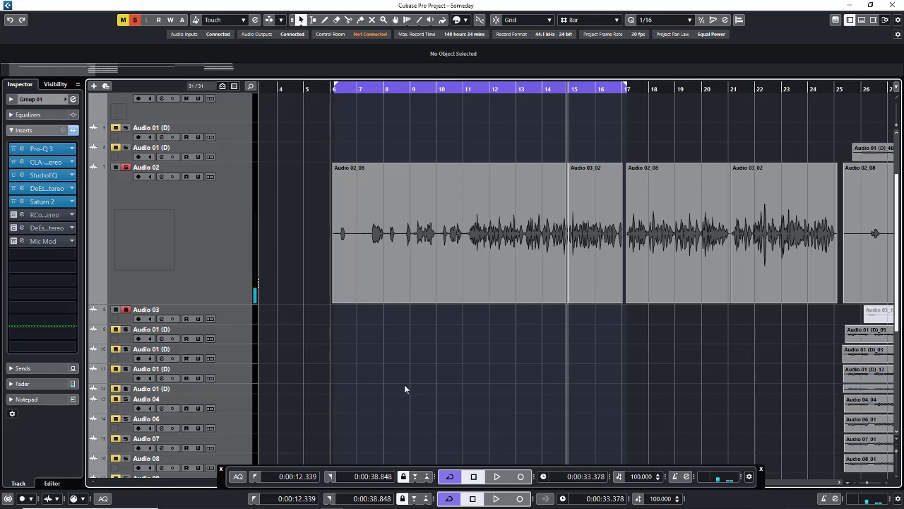
# Step: Unsolo Group 01 and play the vocal together with the instrumental from between bars 8 and 9
pyautogui.scroll(-5, 368, 388)
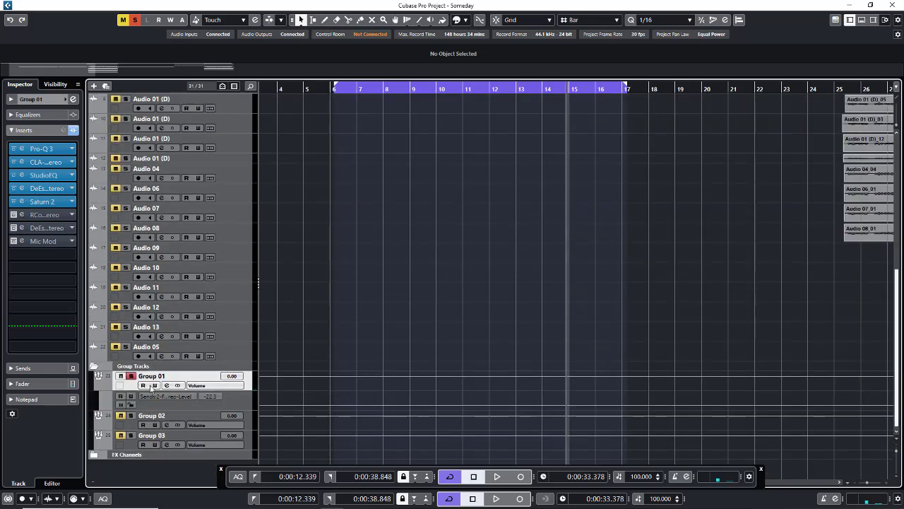
pyautogui.click(130, 377)
pyautogui.scroll(6, 386, 323)
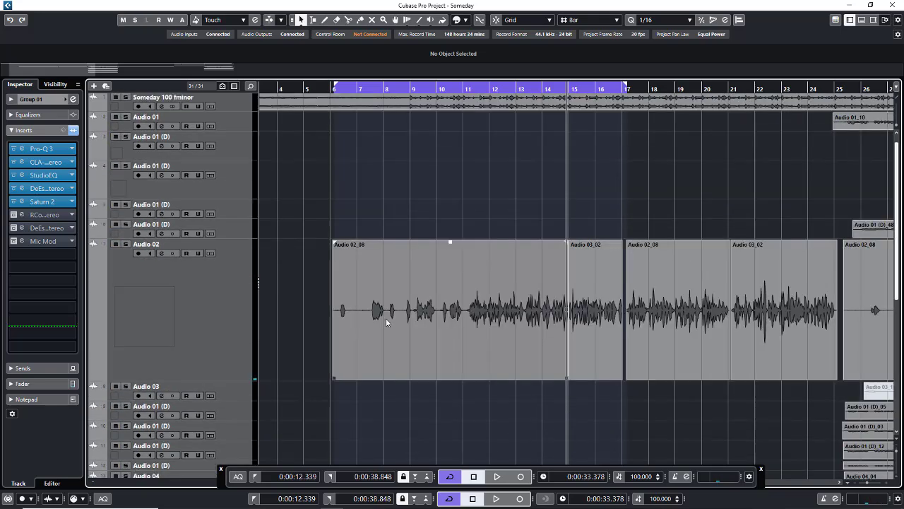
pyautogui.click(400, 92)
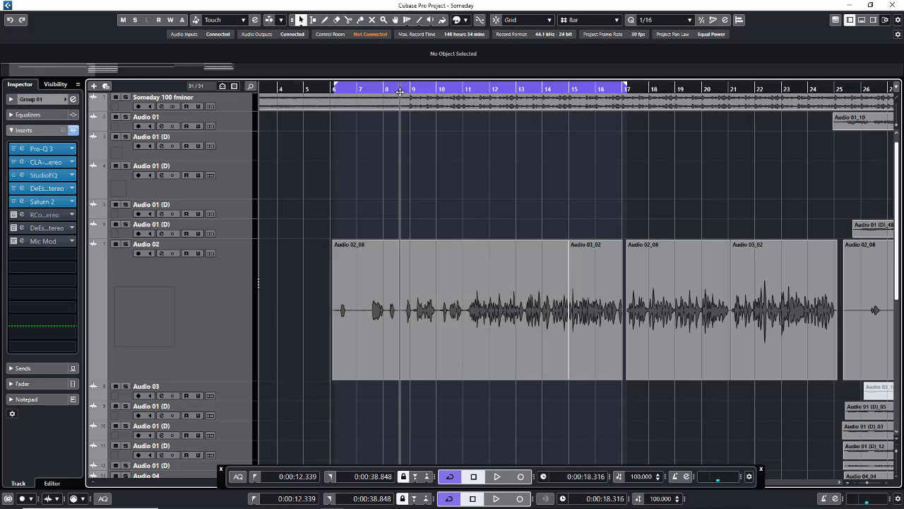
pyautogui.press('space')
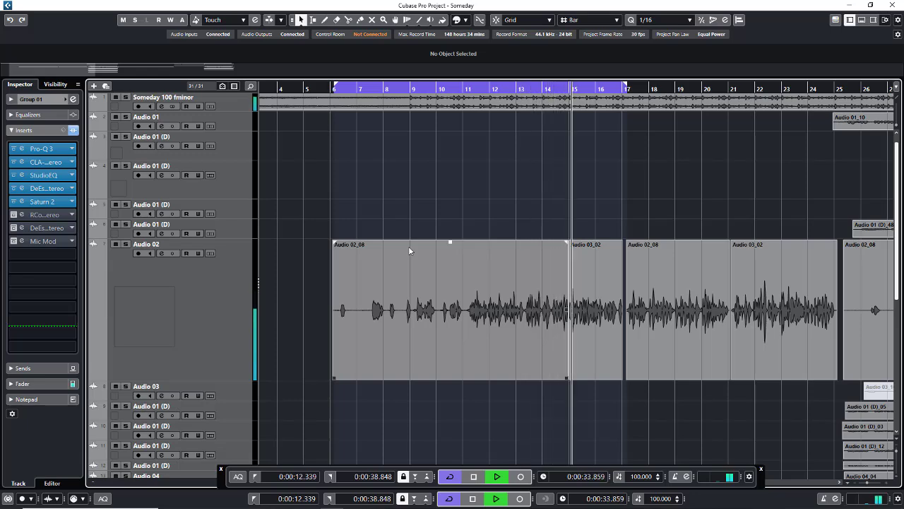
pyautogui.press('space')
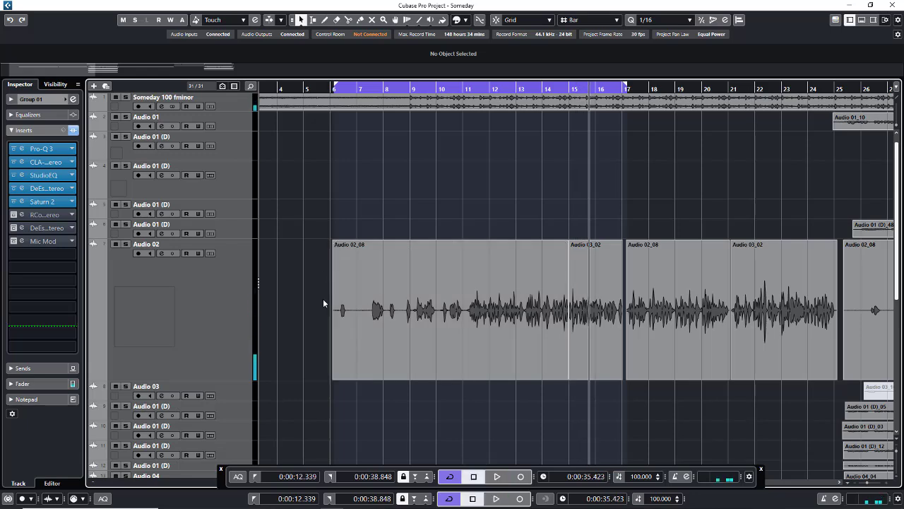
# Step: Activate the RCompressor insert on Group 01 and move its window over the track list beside the Audio 02 waveform
pyautogui.click(21, 215)
pyautogui.click(22, 216)
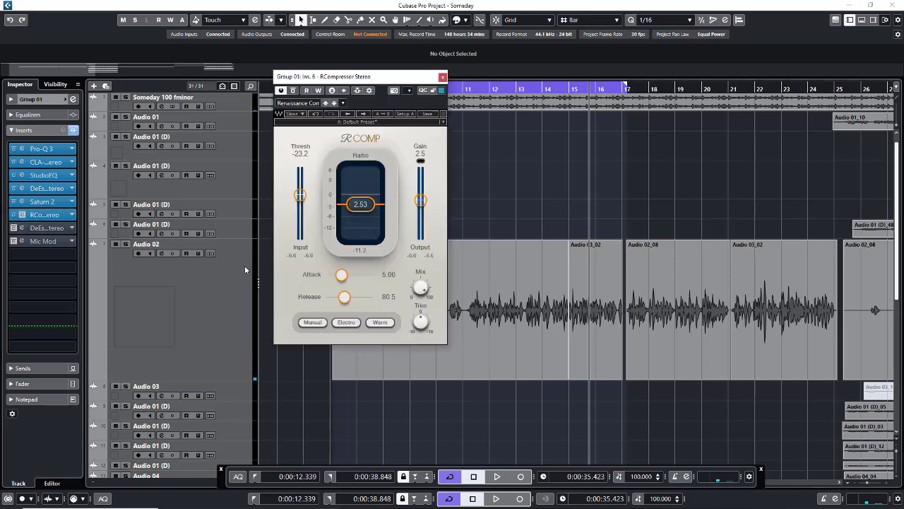
pyautogui.moveTo(375, 79); pyautogui.dragTo(380, 195)
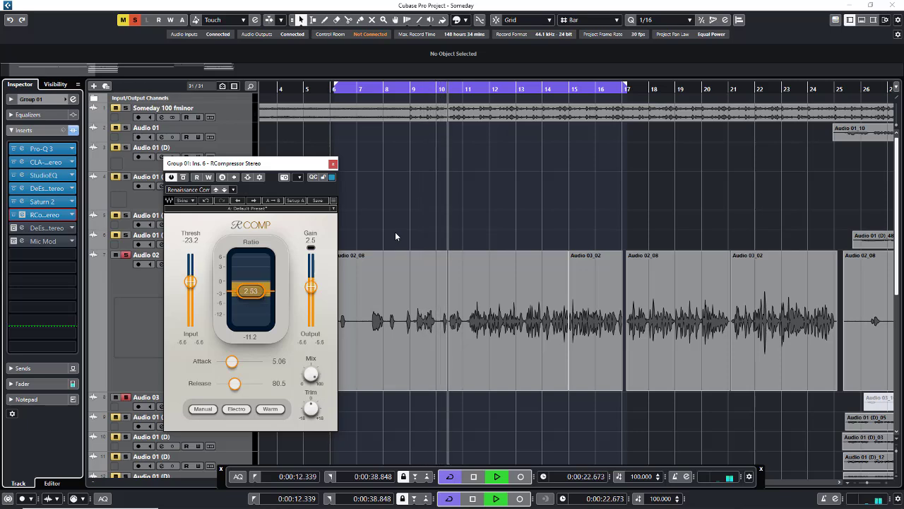
# Step: Compare the playing vocal with and without RCompressor, leave the compressor active and stop playback
pyautogui.click(182, 178)
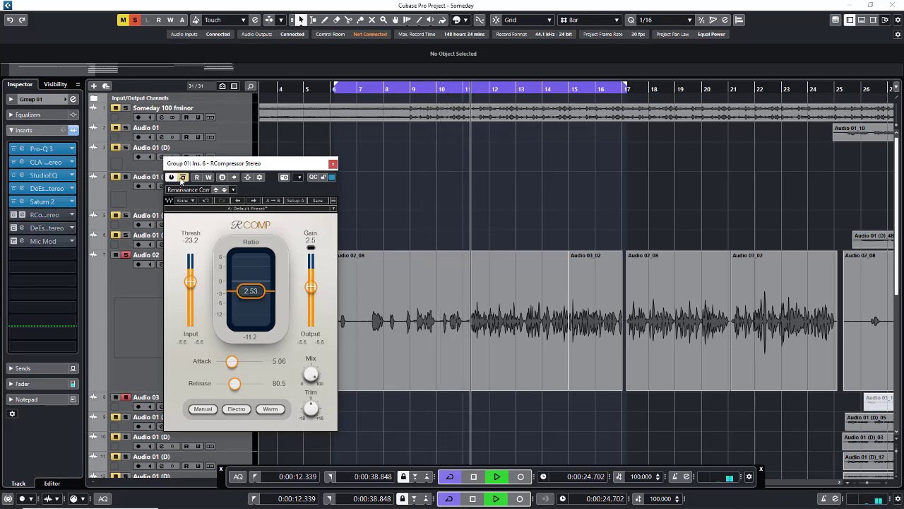
pyautogui.click(182, 177)
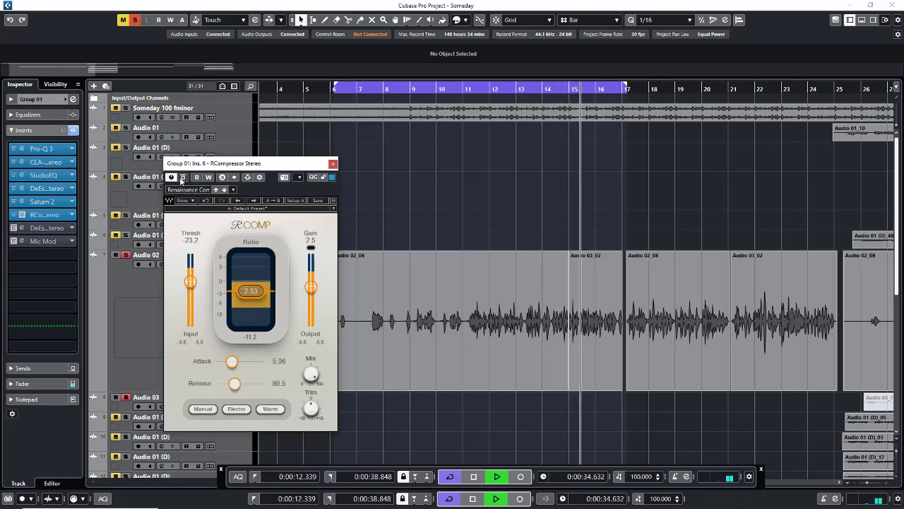
pyautogui.press('space')
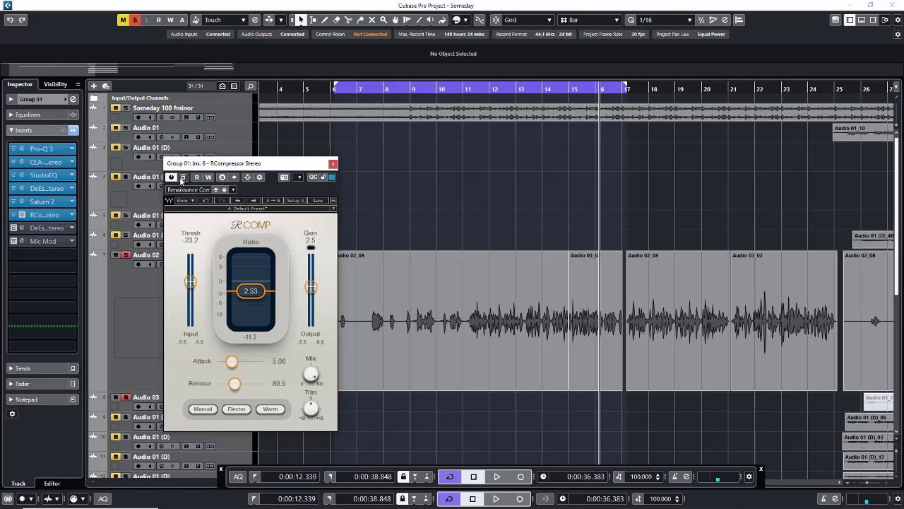
# Step: Show the CLA-2A window beside RCompressor to compare both compressors, and close the two plug-in windows
pyautogui.click(24, 163)
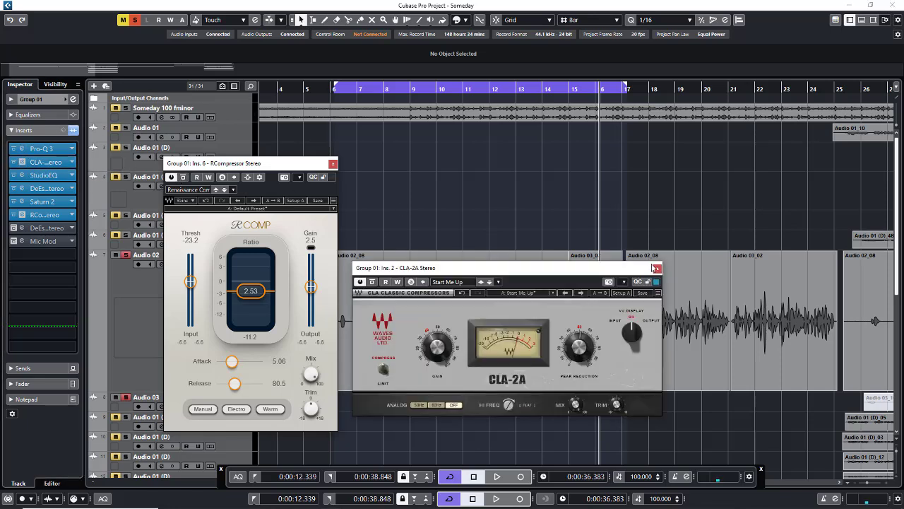
pyautogui.click(656, 269)
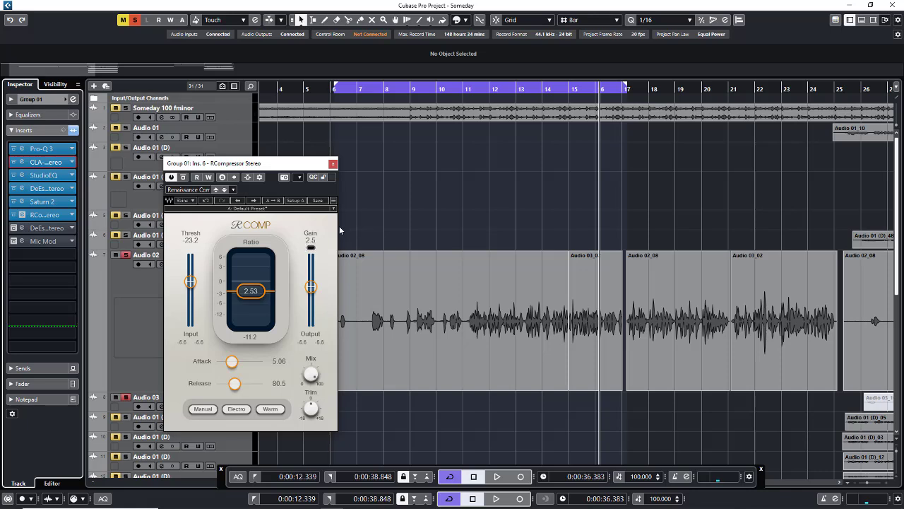
pyautogui.click(333, 164)
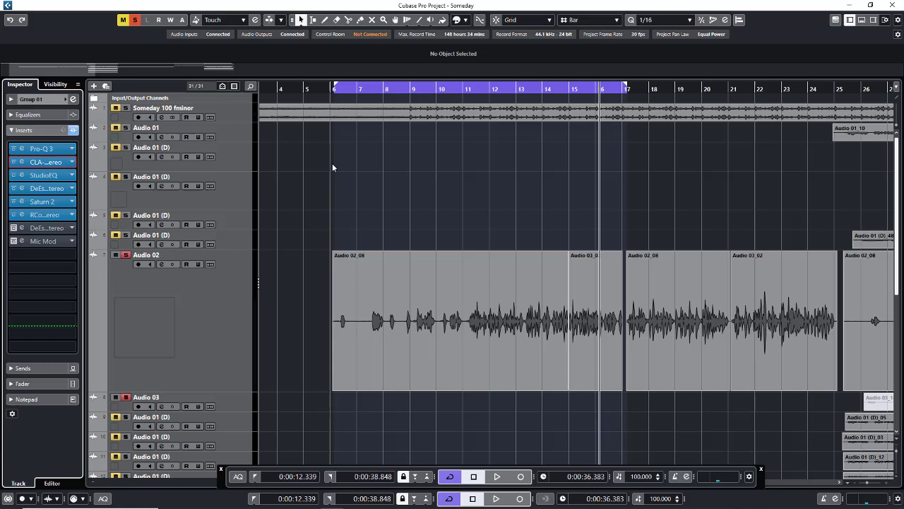
# Step: Activate the second DeEsser insert on Group 01 and compare the vocal from just before bar 10 with and without it
pyautogui.click(21, 230)
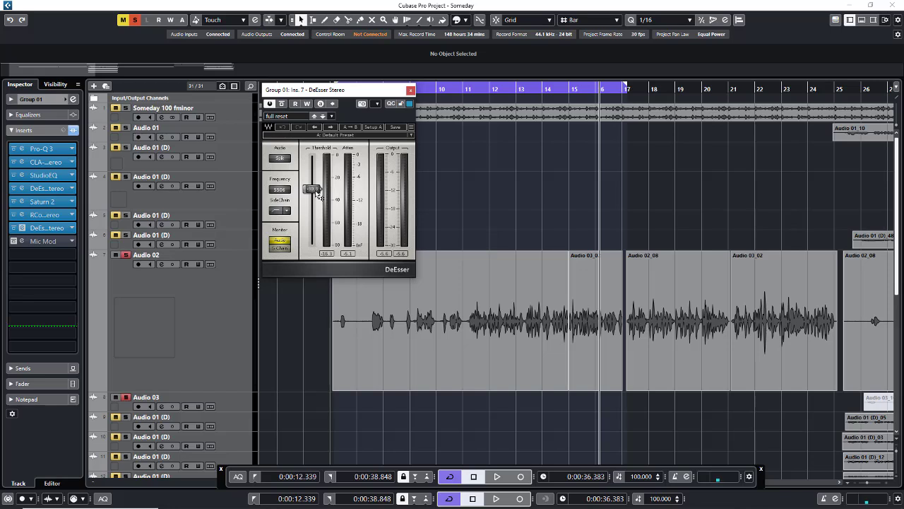
pyautogui.click(432, 88)
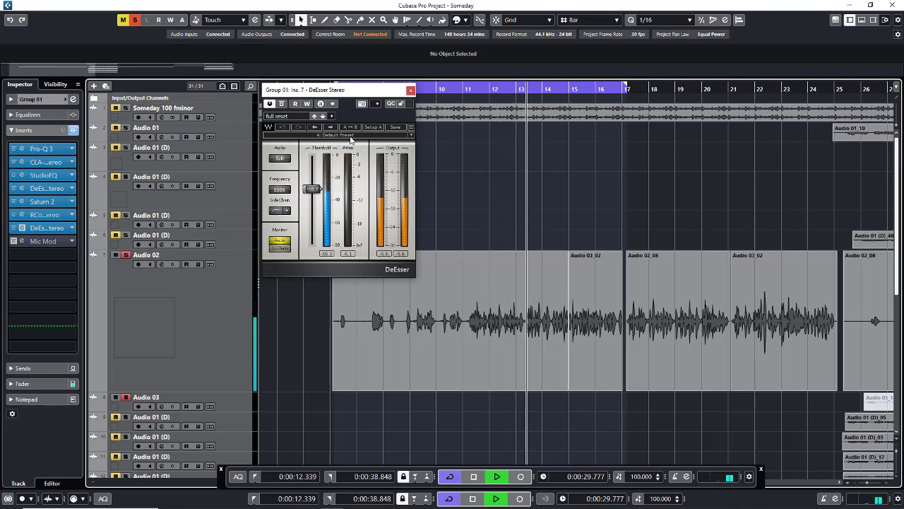
pyautogui.click(282, 104)
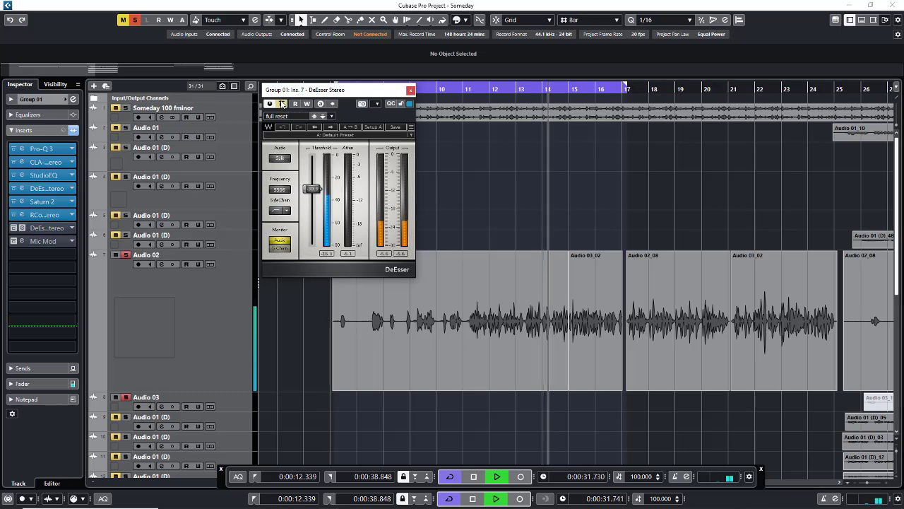
pyautogui.click(282, 104)
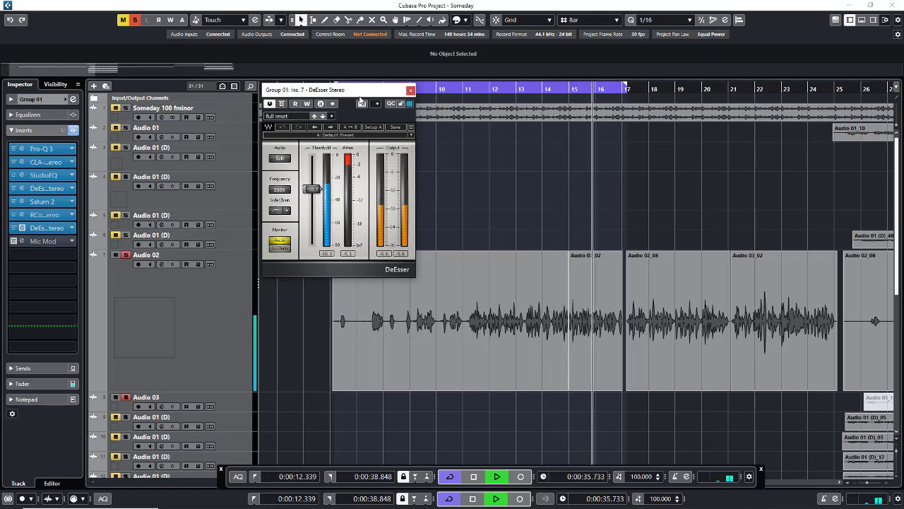
# Step: Stop playback, close the second DeEsser's window, and activate the Mic Mod insert on Group 01 with its window open
pyautogui.press('space')
pyautogui.click(411, 92)
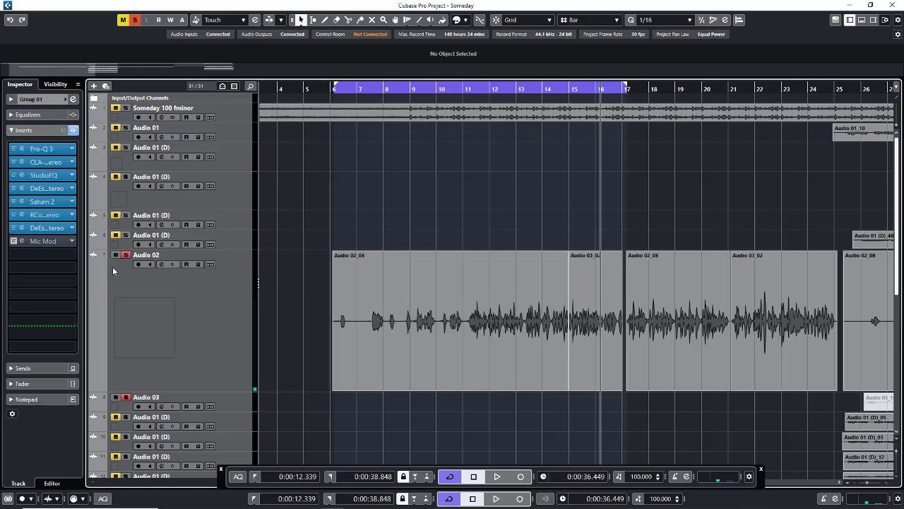
pyautogui.click(20, 242)
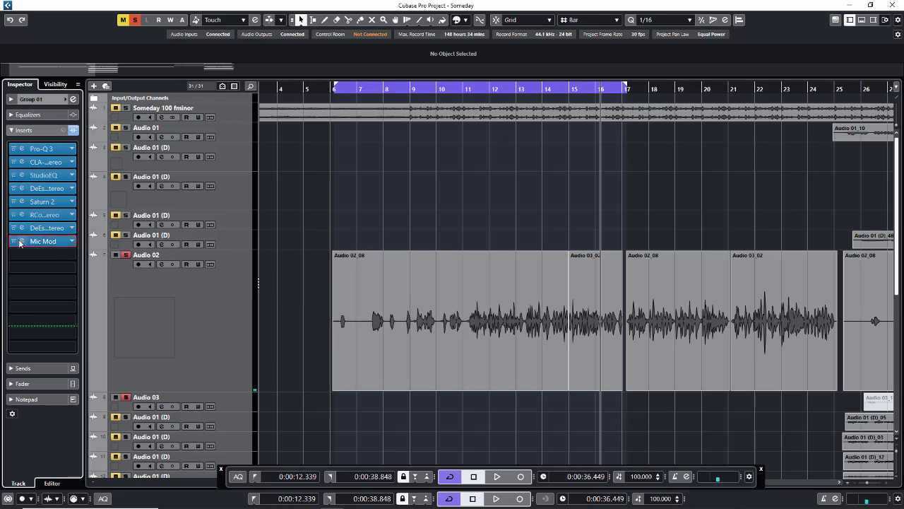
pyautogui.click(43, 241)
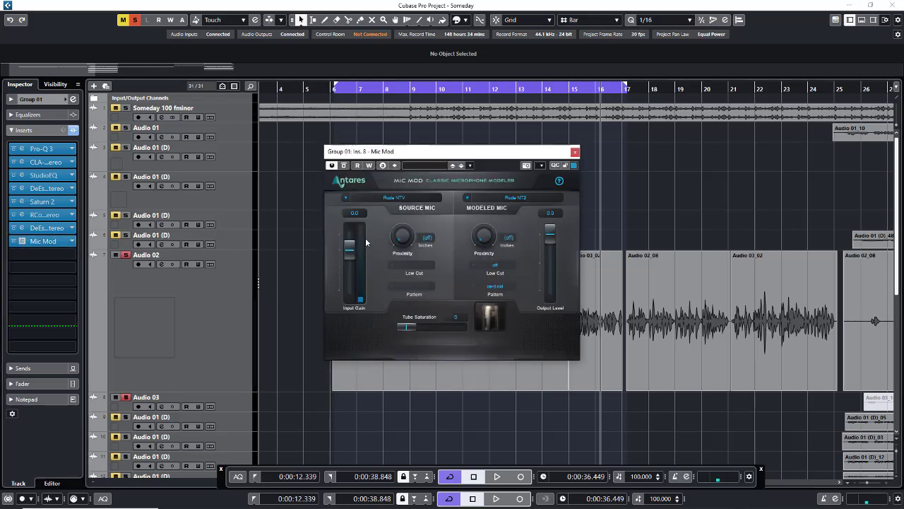
pyautogui.moveTo(435, 161); pyautogui.dragTo(380, 166)
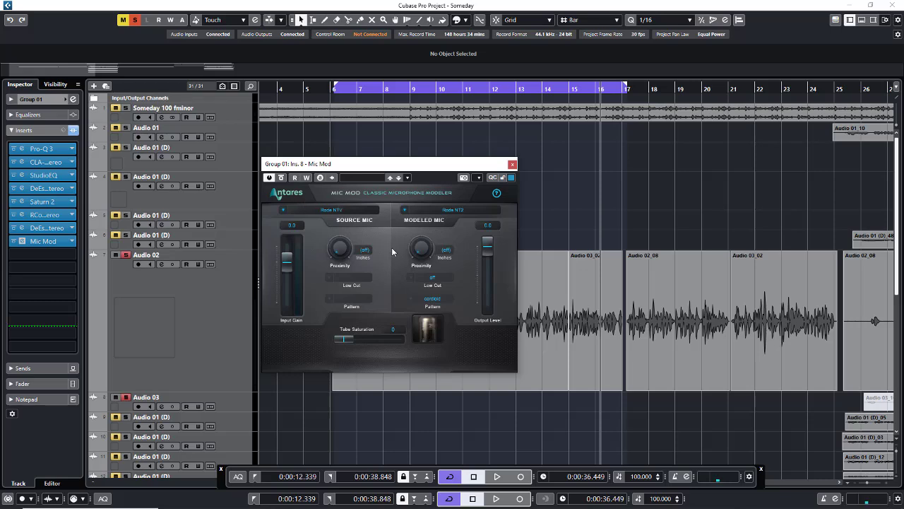
# Step: Show Mic Mod's list of source microphones, keep Rode NTV, and move the window over the track list clear of the vocal waveform
pyautogui.click(373, 211)
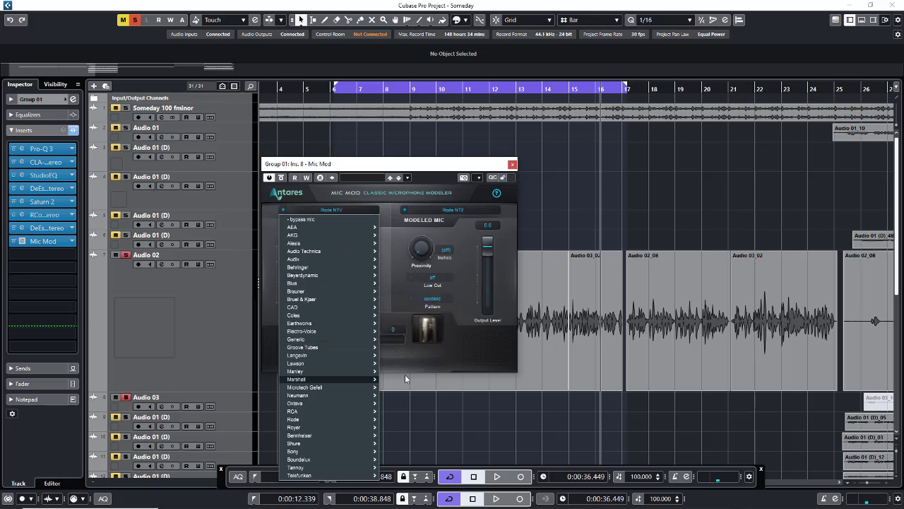
pyautogui.click(454, 286)
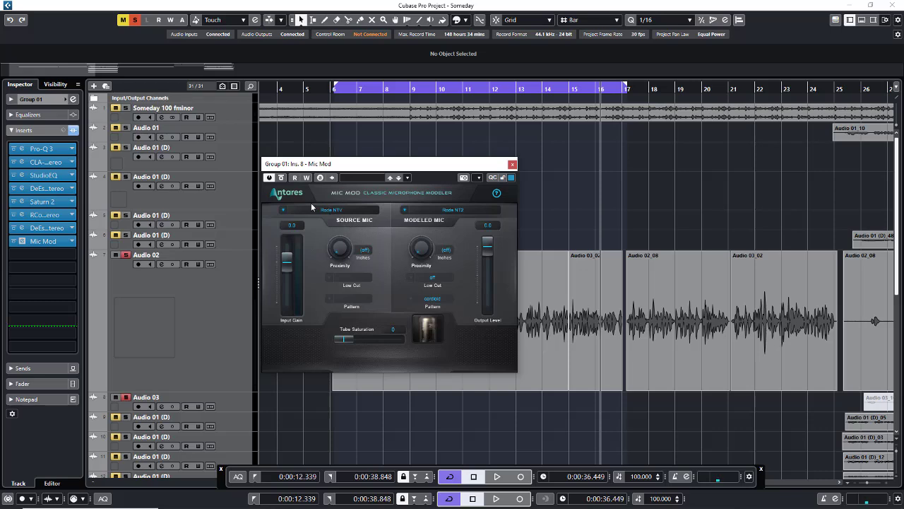
pyautogui.moveTo(424, 169); pyautogui.dragTo(232, 236)
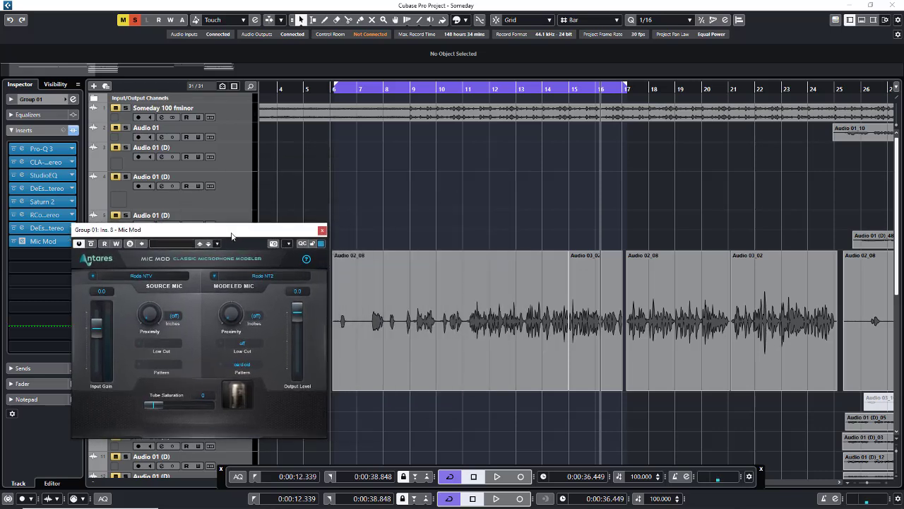
# Step: Compare the vocal from the middle of bar 8 with and without Mic Mod, leave it active and close its window
pyautogui.click(401, 89)
pyautogui.press('space')
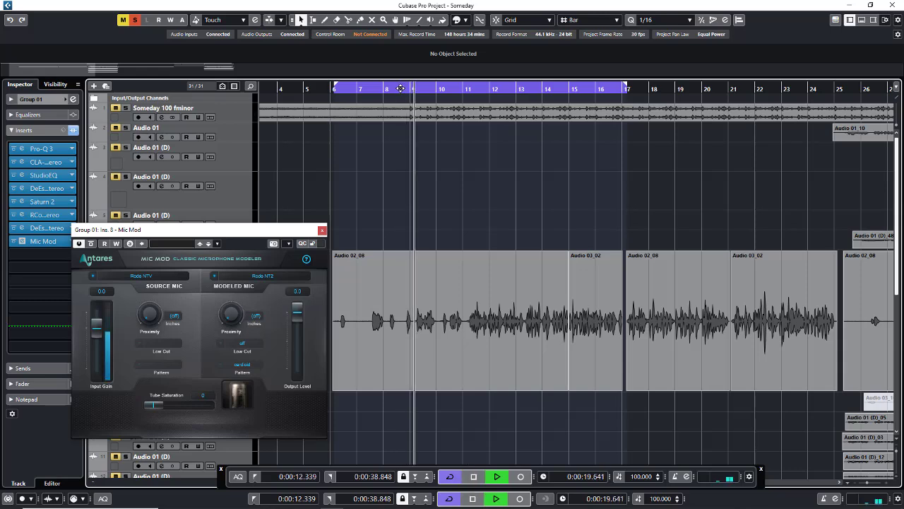
pyautogui.click(90, 244)
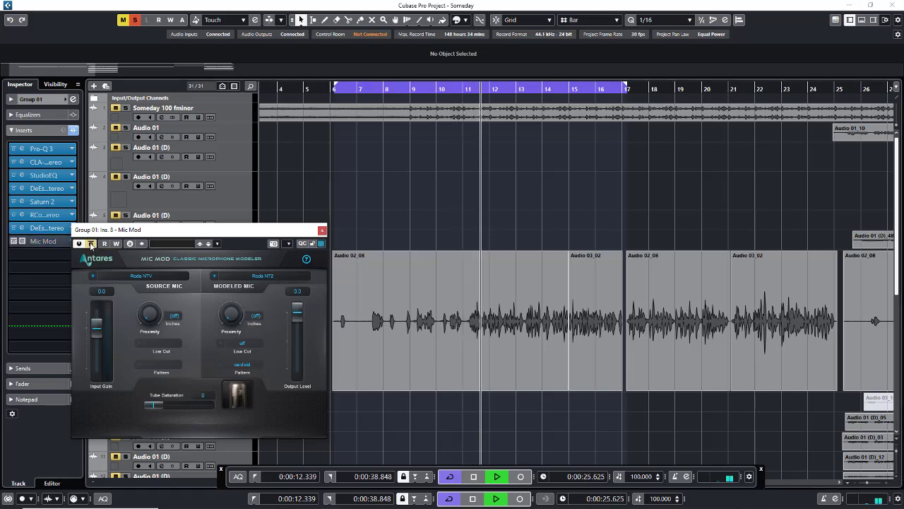
pyautogui.click(90, 244)
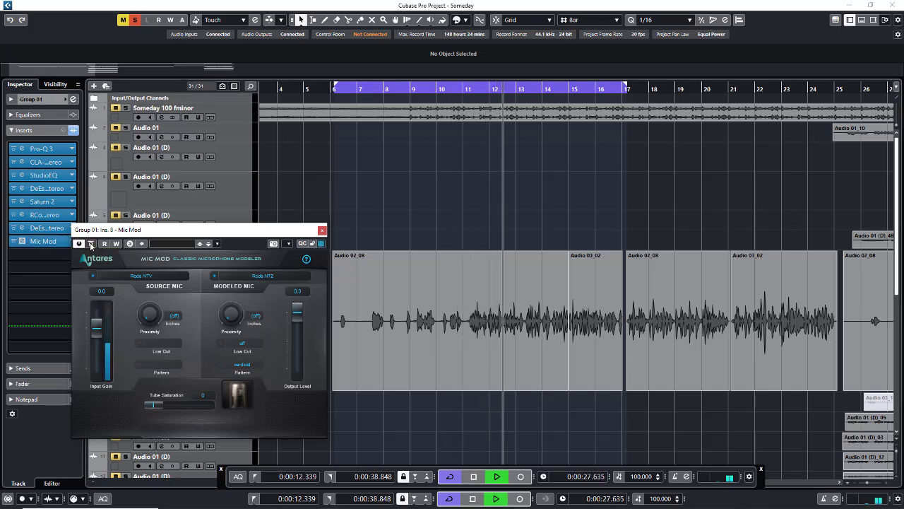
pyautogui.click(90, 244)
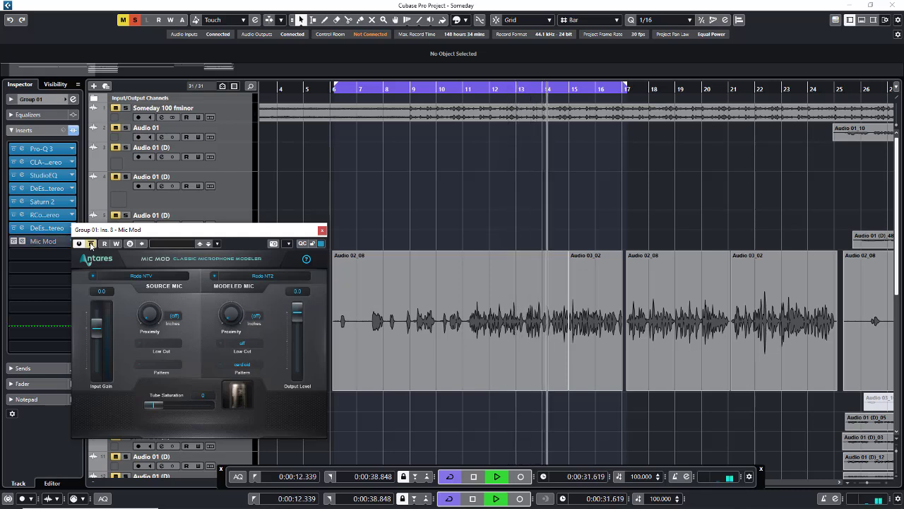
pyautogui.click(90, 244)
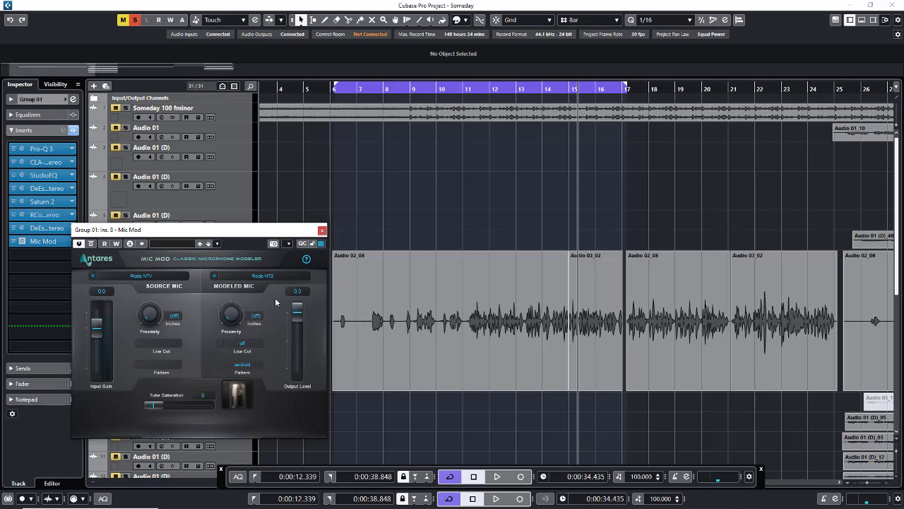
pyautogui.click(322, 230)
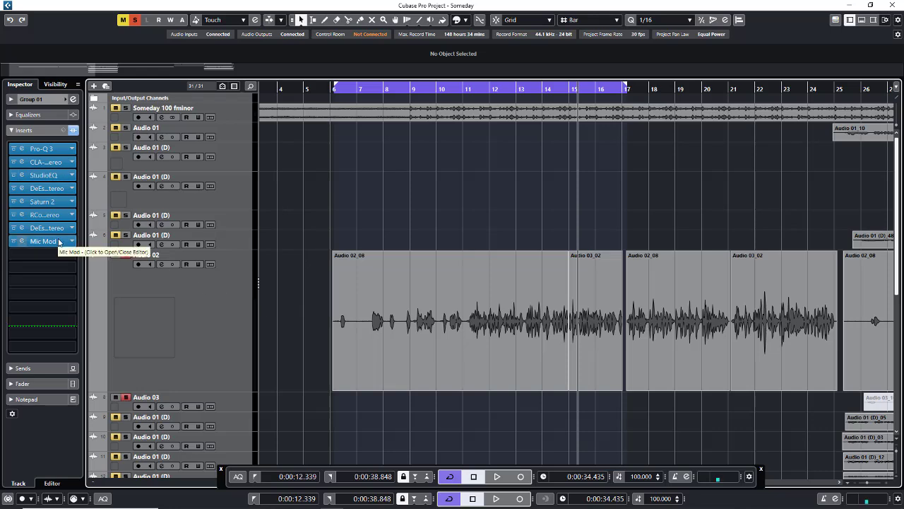
# Step: Turn off solo on Group 01 and play the vocal with the full mix from bar 8 to near bar 17
pyautogui.scroll(-6, 164, 325)
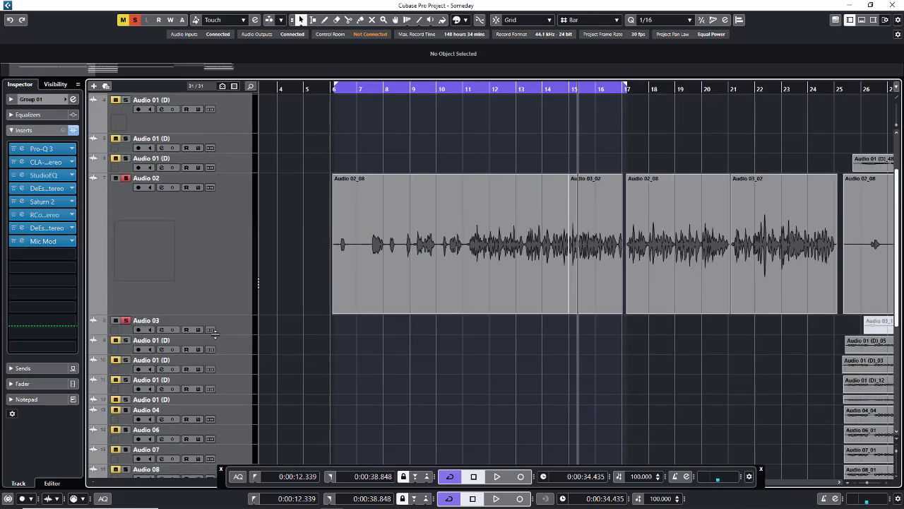
pyautogui.scroll(-2, 214, 405)
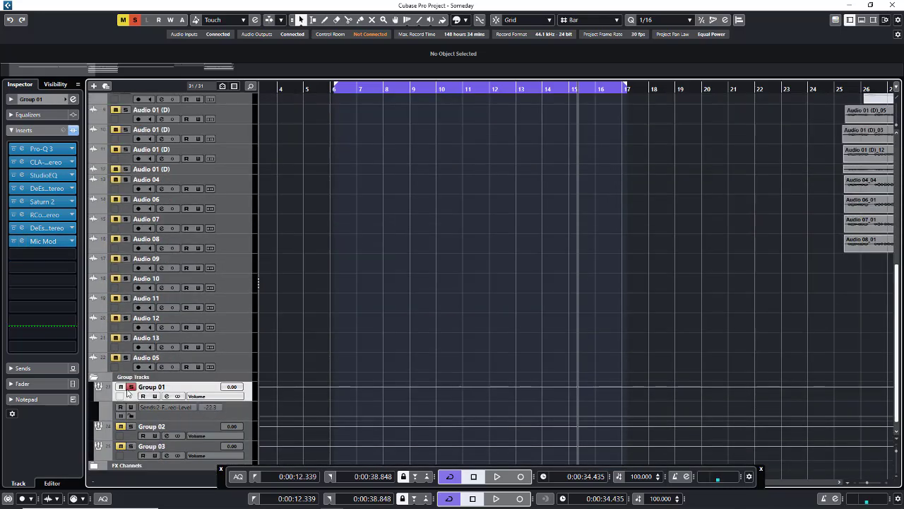
pyautogui.click(128, 385)
pyautogui.scroll(6, 278, 349)
pyautogui.scroll(2, 277, 353)
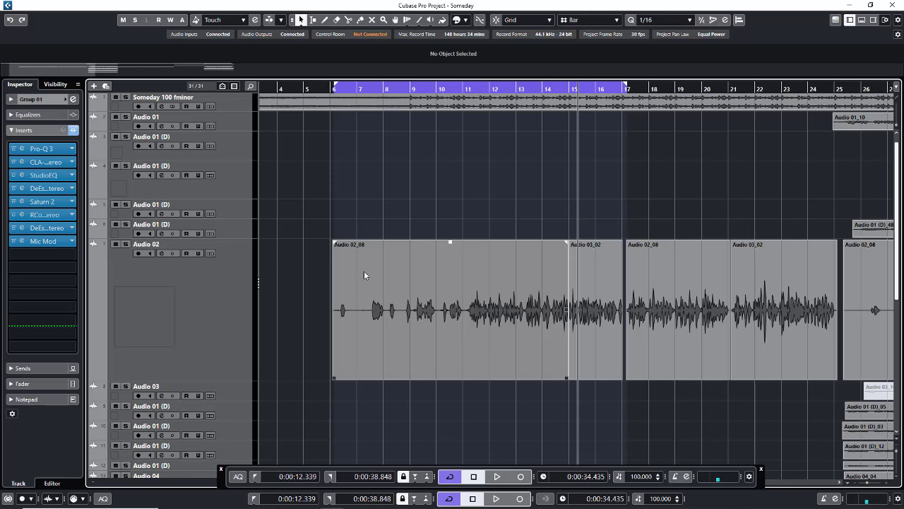
pyautogui.doubleClick(406, 90)
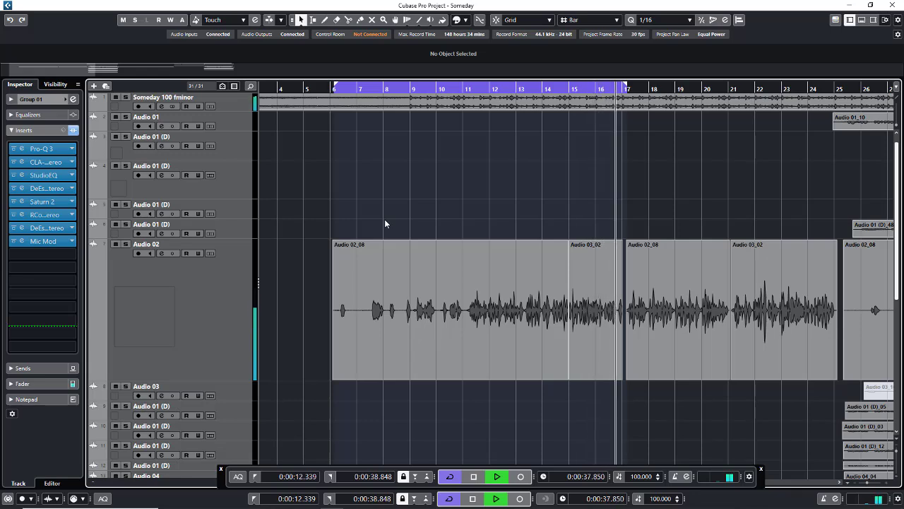
pyautogui.press('space')
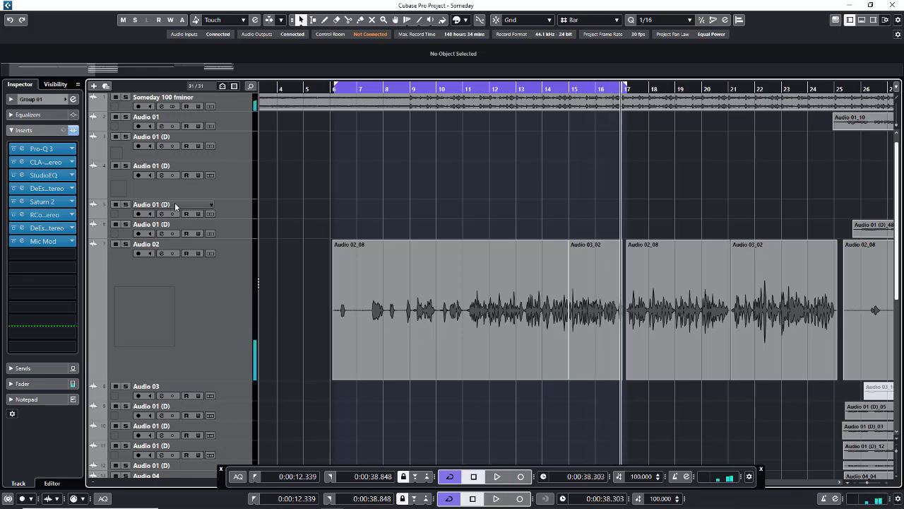
# Step: Bring the Group 01 channel settings into full view and show the ValhallaVintageVerb send effect's settings, closing the reverb window when finished
pyautogui.click(73, 98)
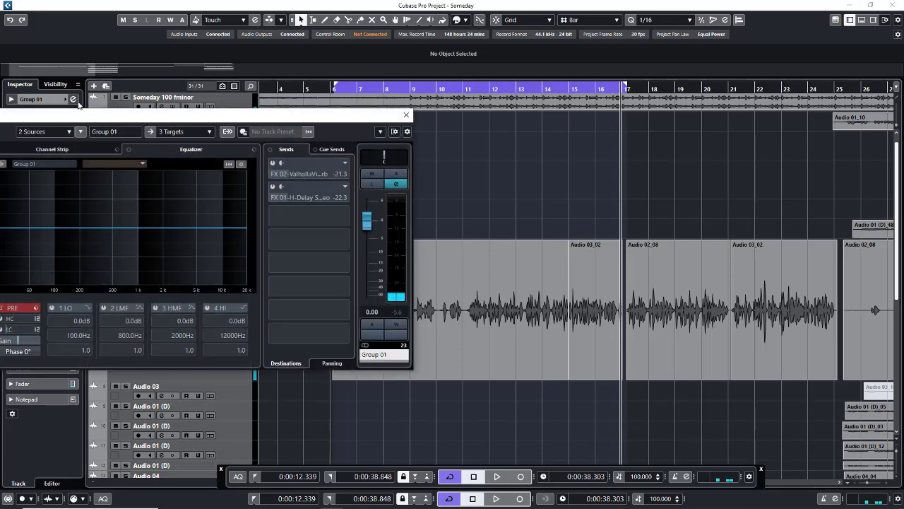
pyautogui.moveTo(359, 141); pyautogui.dragTo(592, 152)
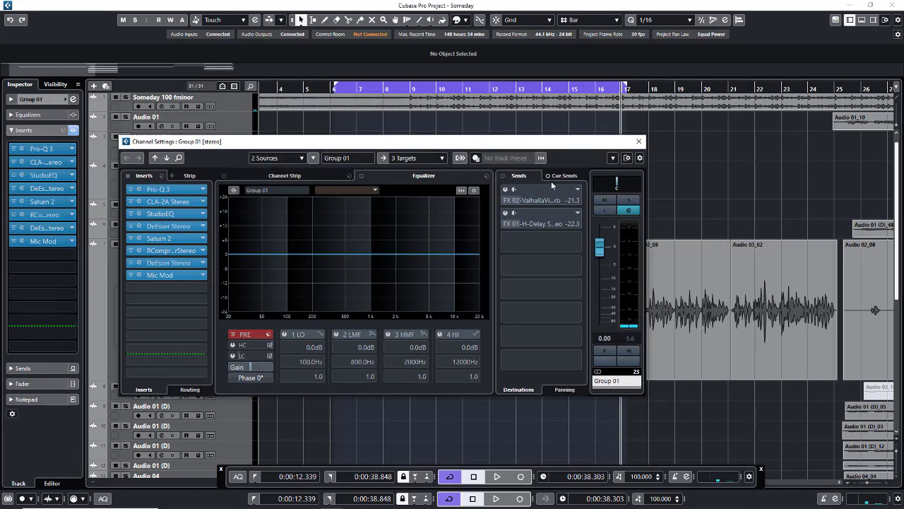
pyautogui.rightClick(542, 195)
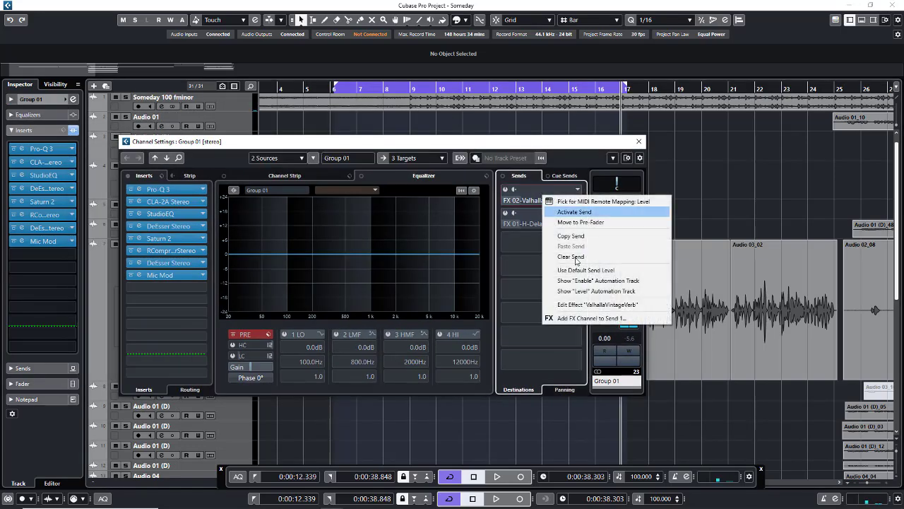
pyautogui.click(589, 304)
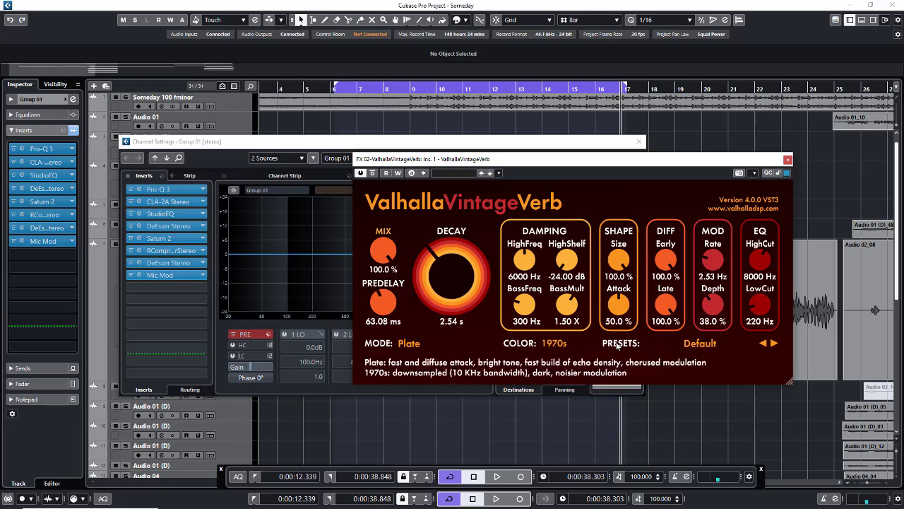
pyautogui.click(787, 160)
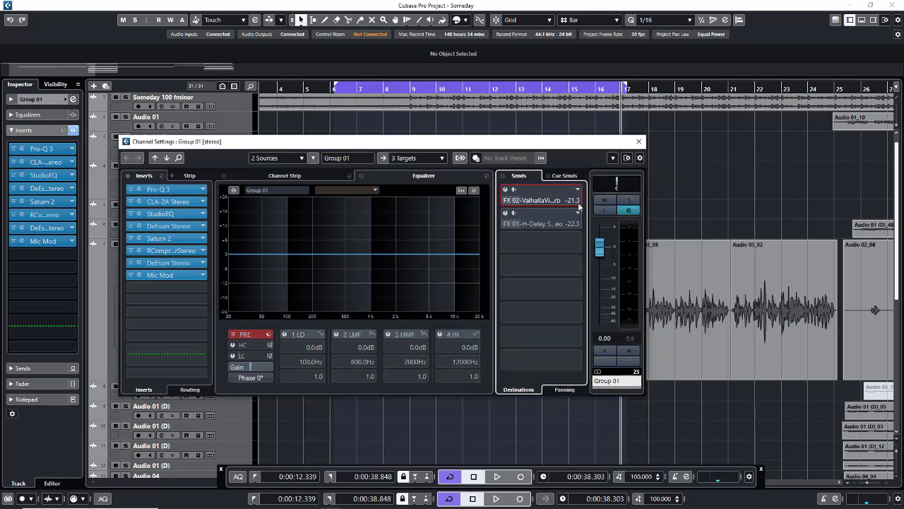
# Step: Show the settings of the H-Delay effect on Group 01's second send and close its window
pyautogui.rightClick(534, 224)
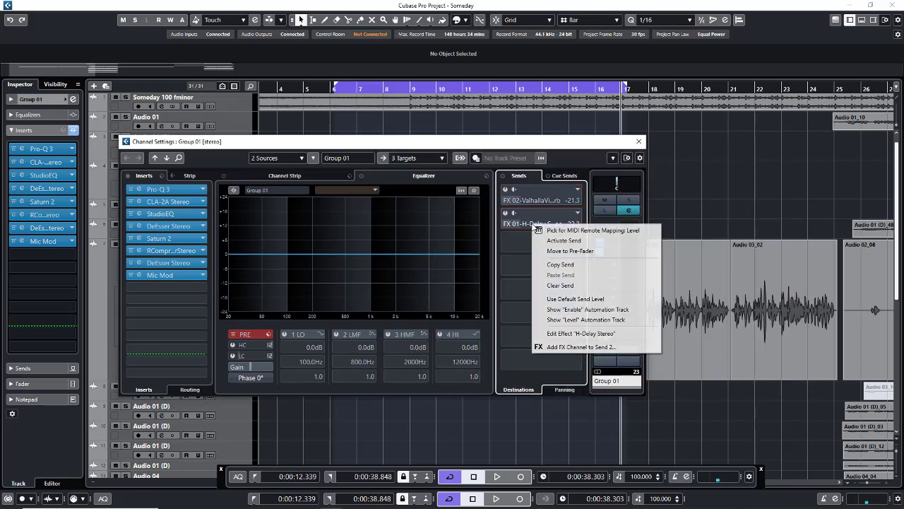
pyautogui.click(571, 333)
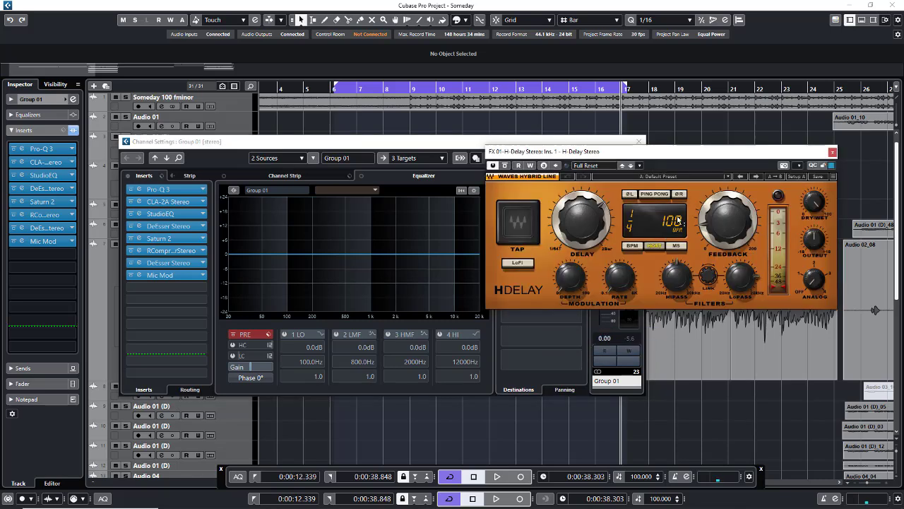
pyautogui.moveTo(727, 227)
pyautogui.click(832, 152)
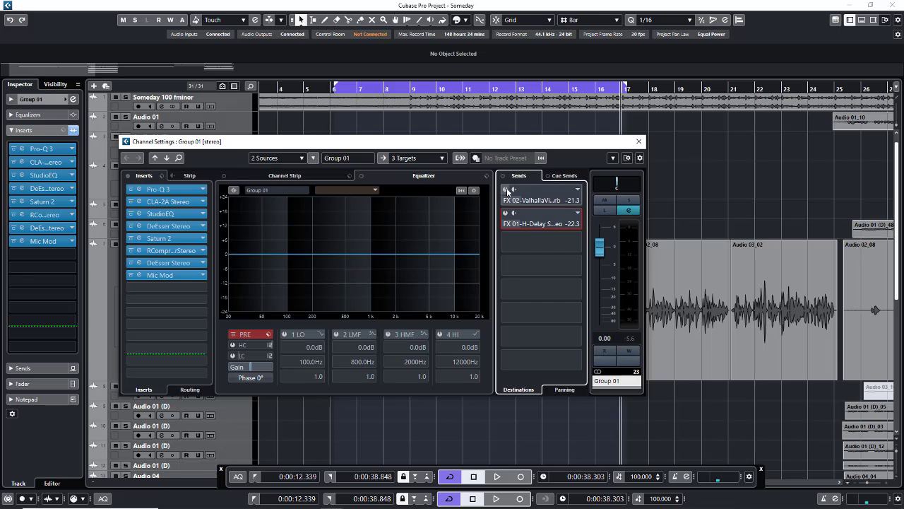
# Step: Activate the ValhallaVintageVerb and H-Delay sends on Group 01 and solo the group
pyautogui.click(505, 189)
pyautogui.click(505, 212)
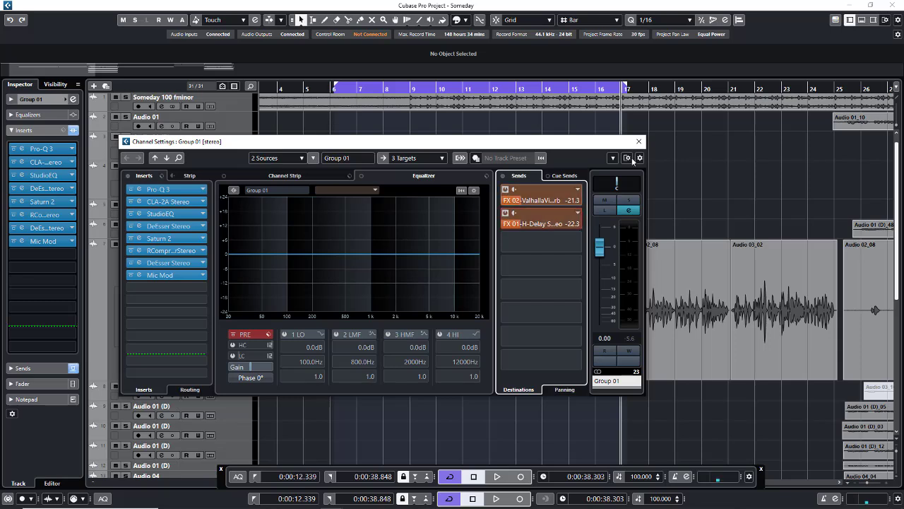
pyautogui.click(632, 200)
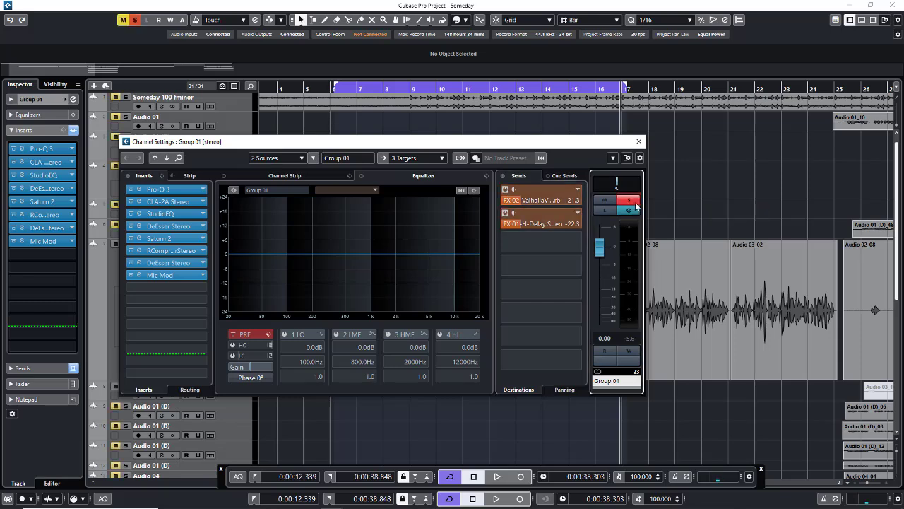
# Step: Play the soloed vocal with its reverb and delay sends, close the channel settings and stop playback
pyautogui.press('space')
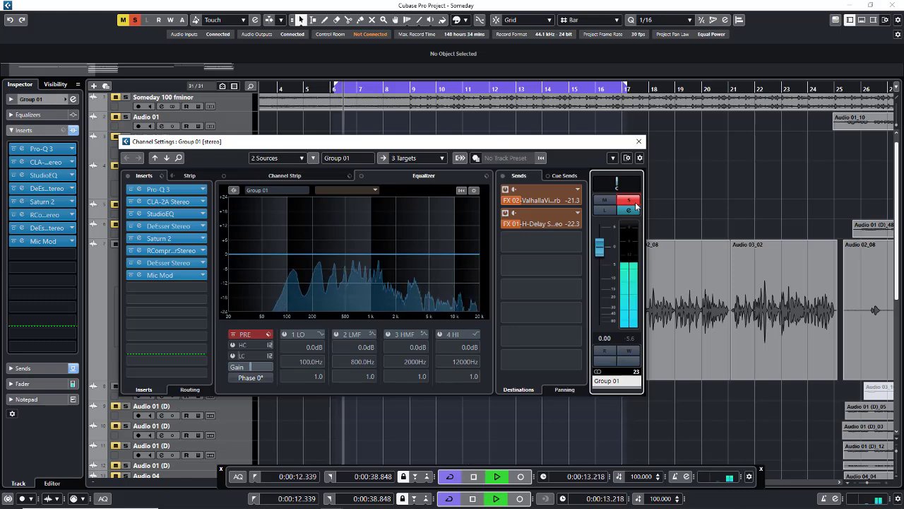
pyautogui.press('e')
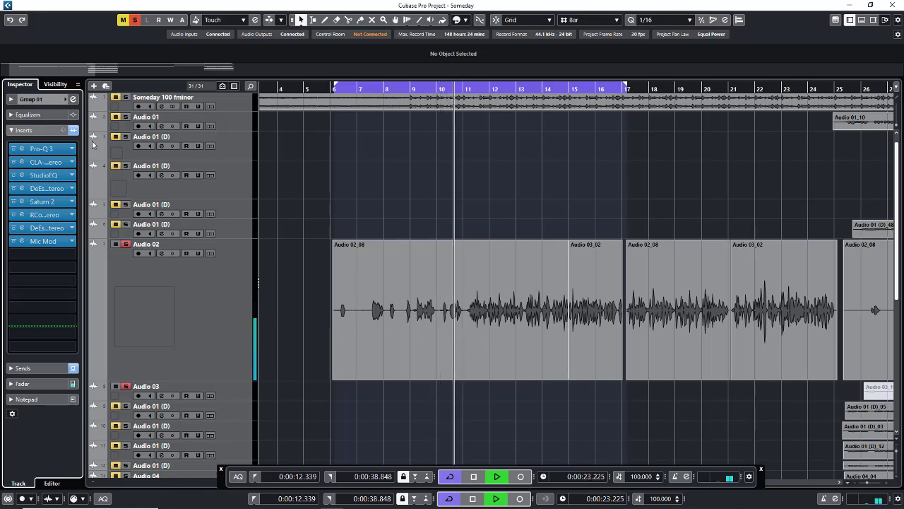
pyautogui.press('space')
# Step: Reopen the Group 01 channel settings, turn off the group's solo and close the window
pyautogui.click(74, 100)
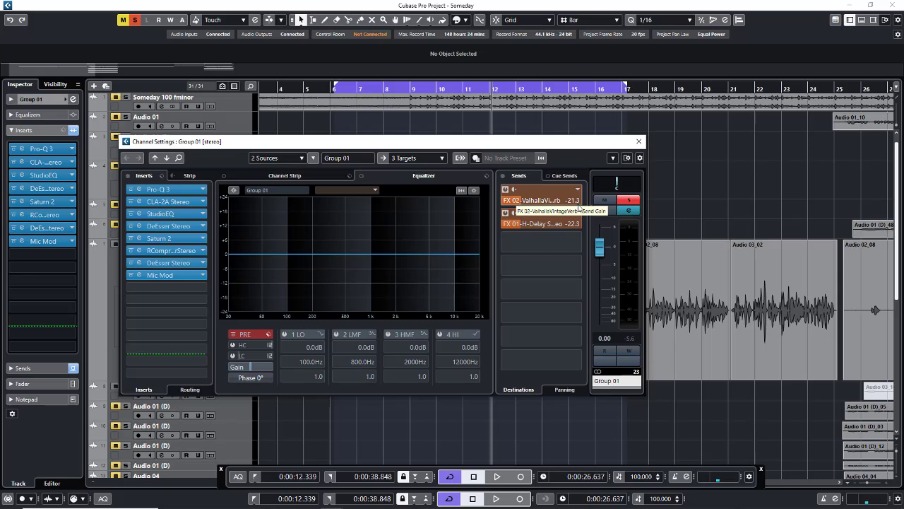
pyautogui.click(627, 202)
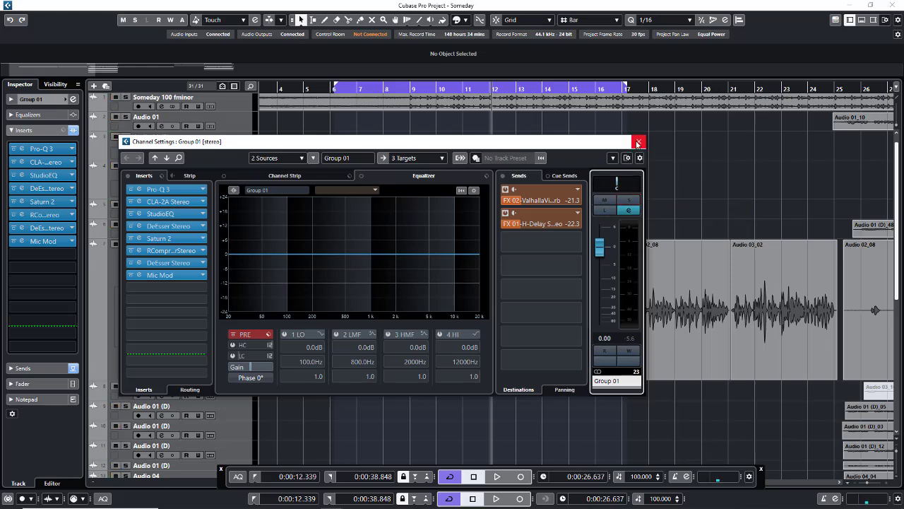
pyautogui.click(638, 143)
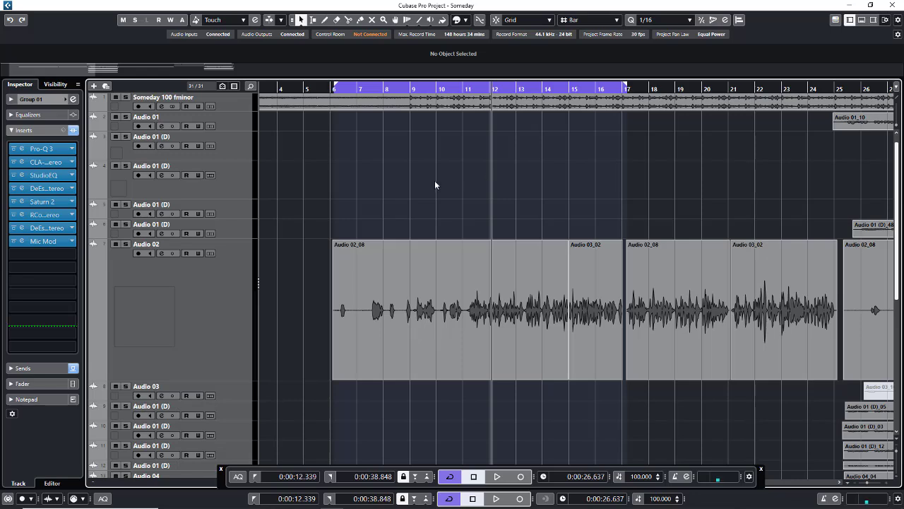
# Step: Play the full mix from early in bar 7 with the track list showing the first tracks
pyautogui.click(368, 89)
pyautogui.press('space')
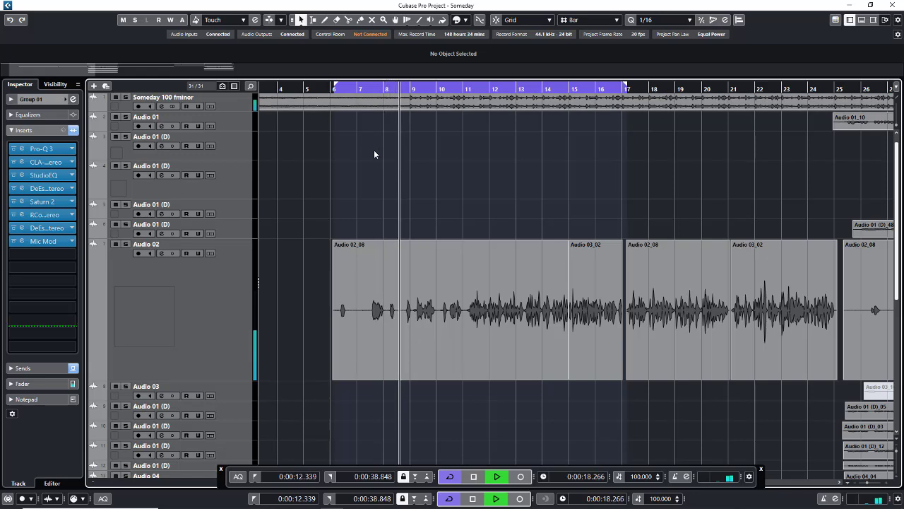
pyautogui.scroll(1, 376, 157)
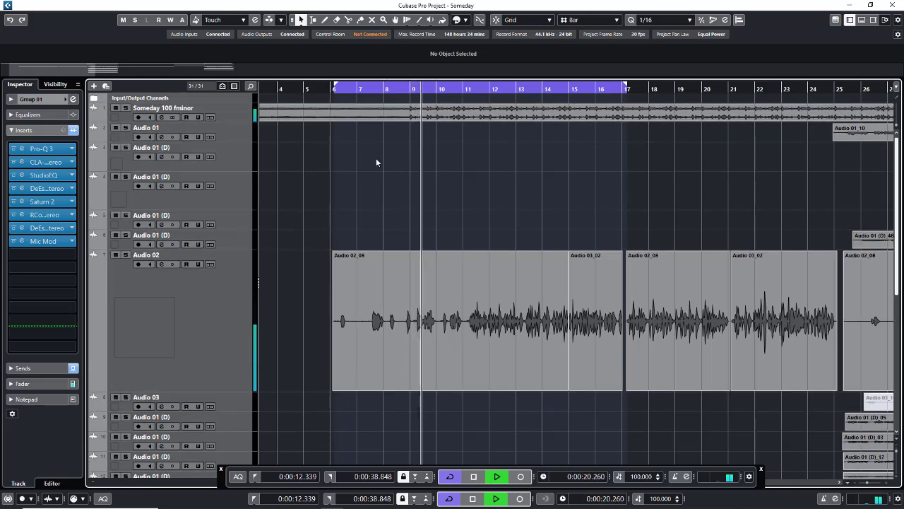
# Step: Open the MixConsole while the full mix keeps playing
pyautogui.click(251, 11)
pyautogui.moveTo(240, 10)
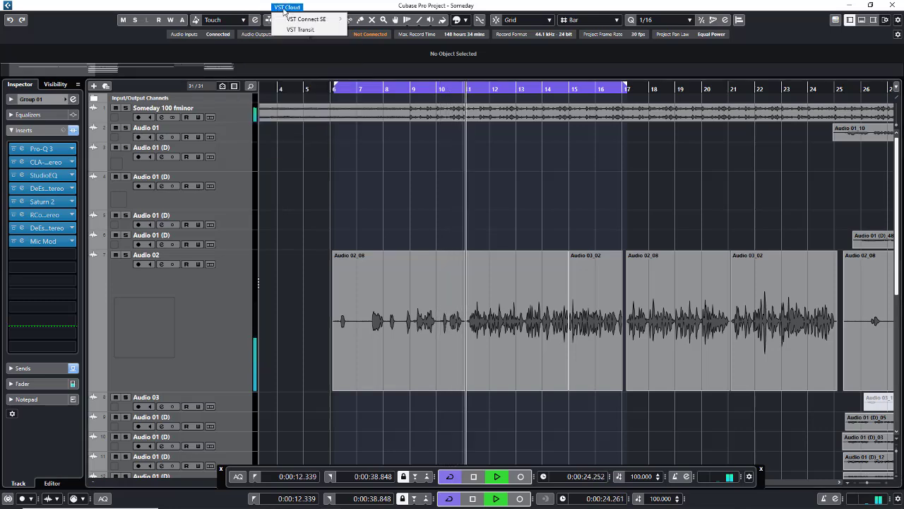
pyautogui.moveTo(200, 10)
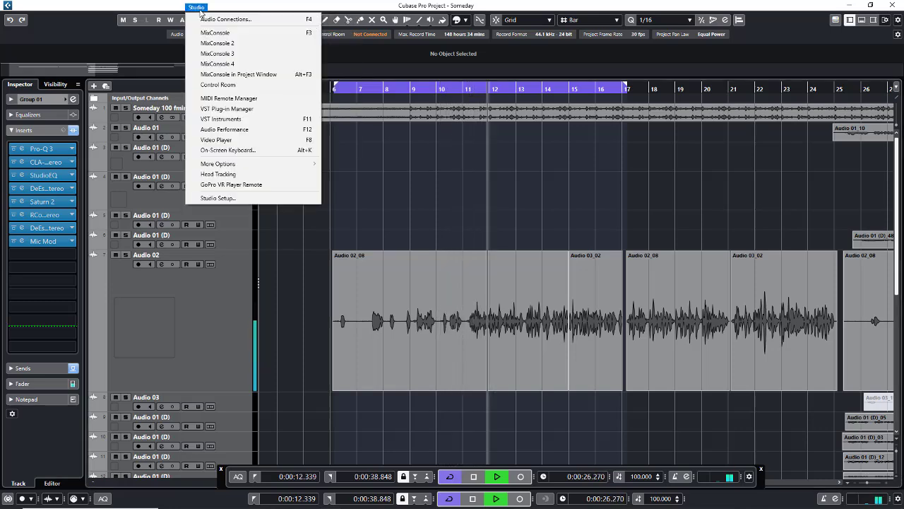
pyautogui.click(215, 33)
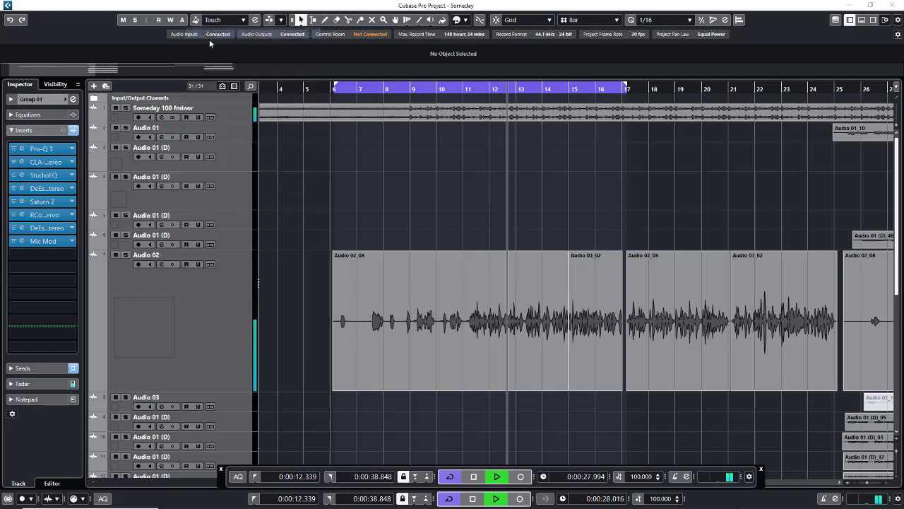